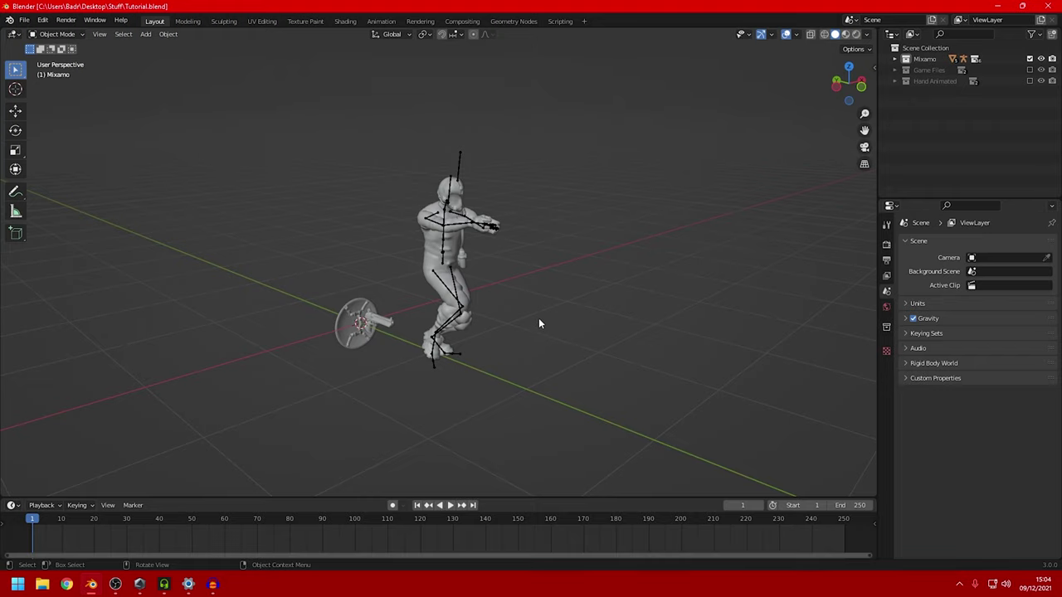
Play the Mixamo soldier's animation up to frame 50
{"action": "middle_click_drag", "start_coordinate": [539, 324], "coordinate": [491, 272]}
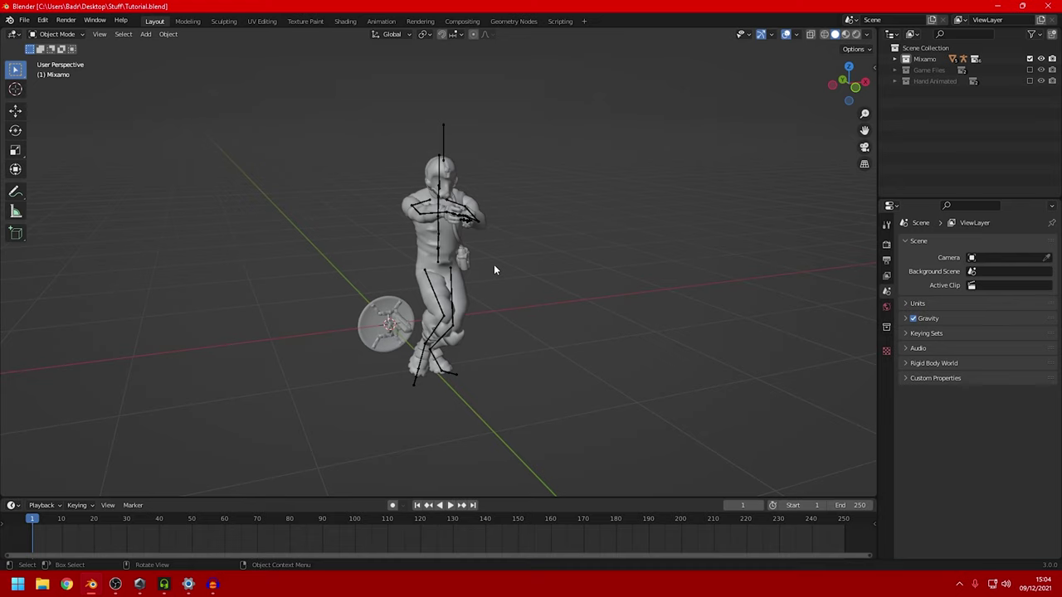
{"action": "middle_click_drag", "start_coordinate": [709, 155], "coordinate": [745, 209]}
{"action": "key", "text": "space"}
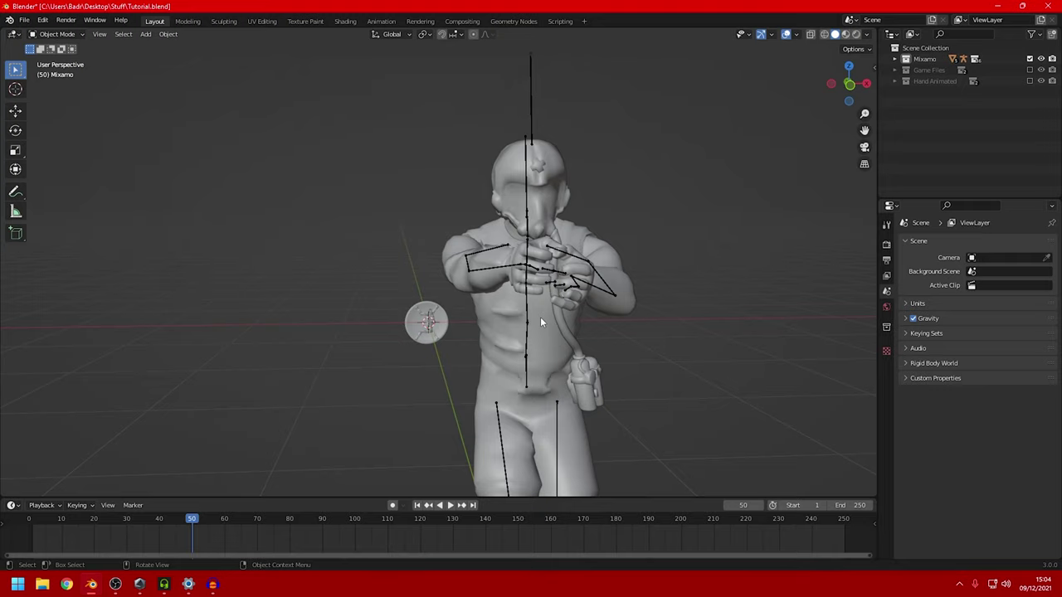
Examine the pistol and the round shield at the origin, along with their distance from the soldier
{"action": "middle_click_drag", "start_coordinate": [540, 320], "coordinate": [371, 355]}
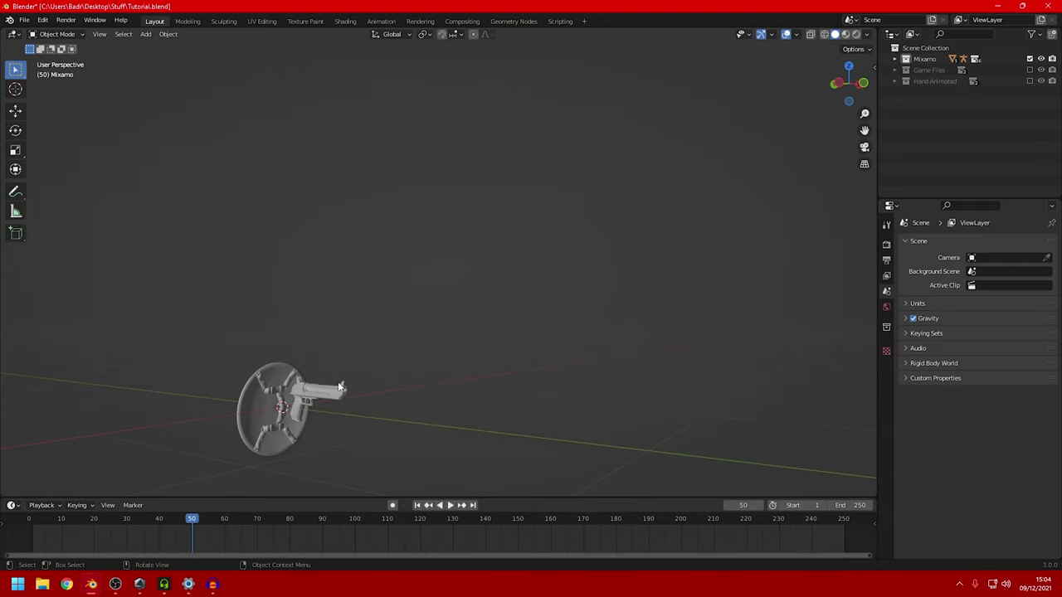
{"action": "middle_click_drag", "start_coordinate": [312, 414], "coordinate": [332, 402]}
{"action": "left_click", "coordinate": [343, 376]}
{"action": "scroll", "coordinate": [357, 367], "scroll_direction": "down", "scroll_amount": 4}
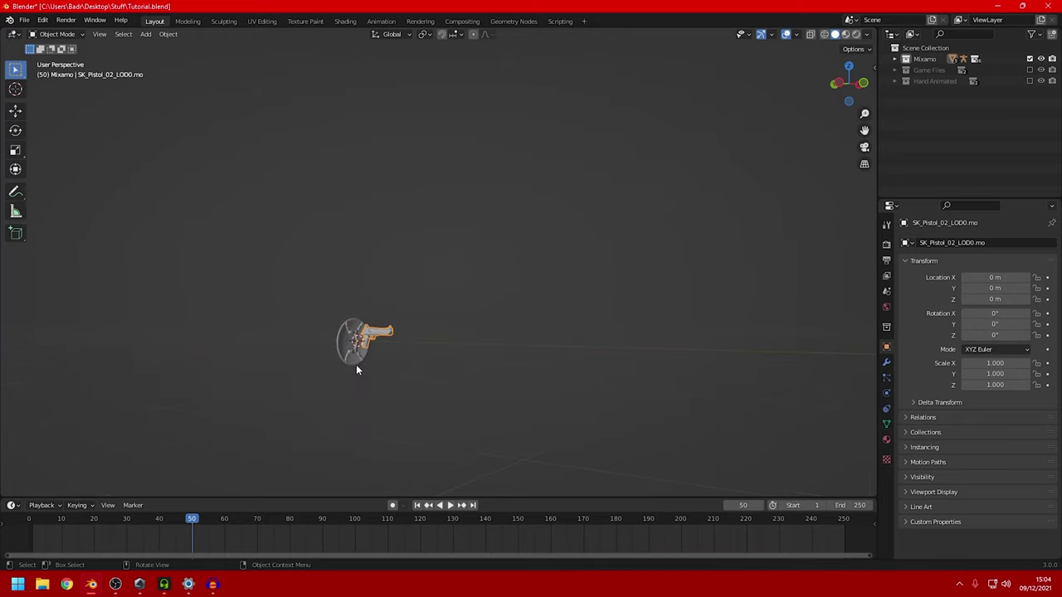
{"action": "middle_click_drag", "start_coordinate": [357, 367], "coordinate": [662, 288]}
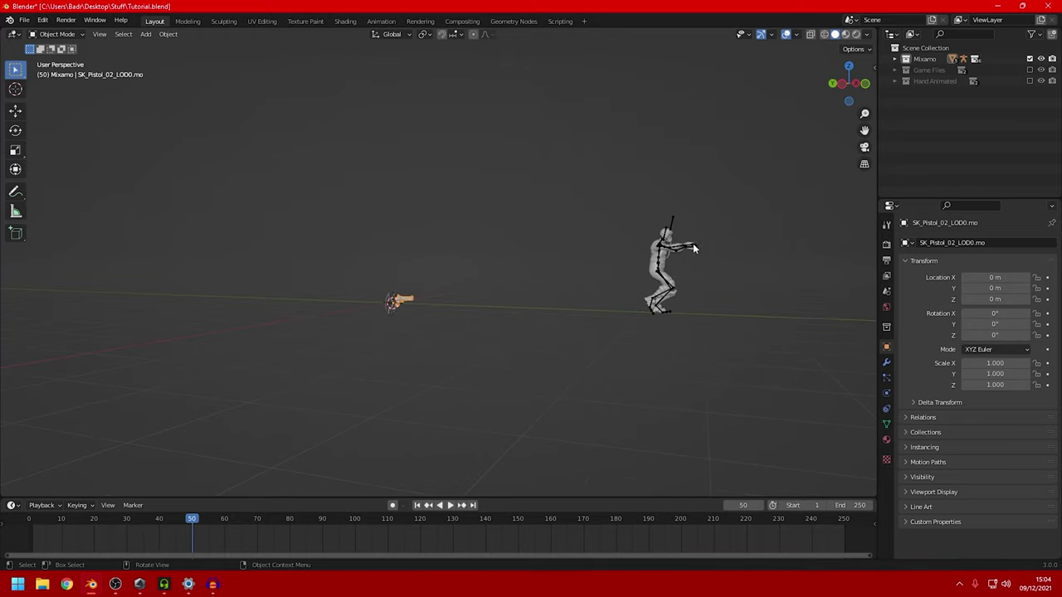
{"action": "scroll", "coordinate": [372, 343], "scroll_direction": "up", "scroll_amount": 3}
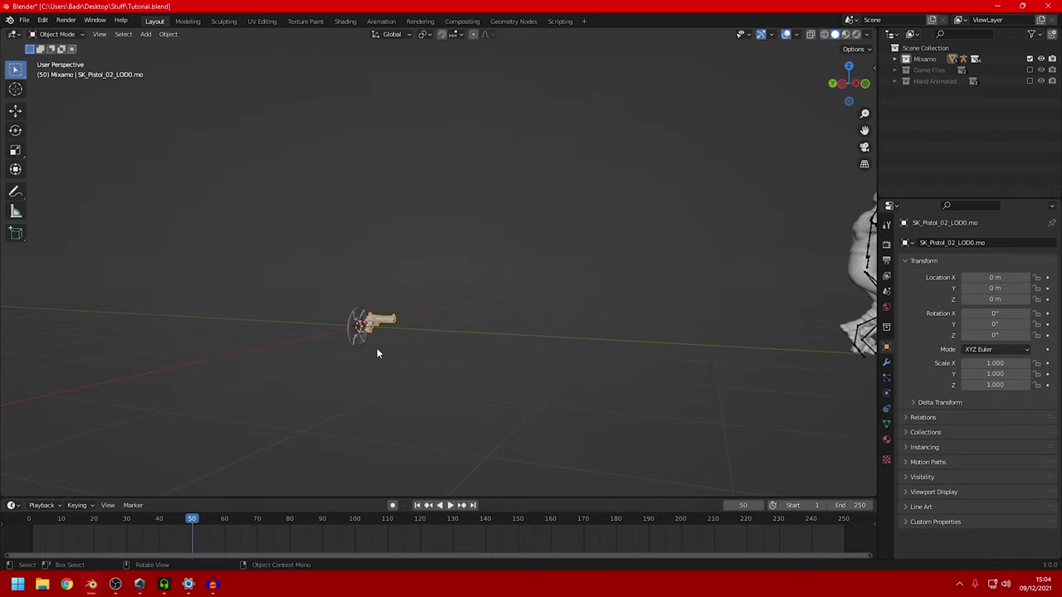
{"action": "middle_click_drag", "start_coordinate": [335, 348], "coordinate": [532, 365]}
{"action": "scroll", "coordinate": [373, 352], "scroll_direction": "up", "scroll_amount": 5}
{"action": "left_click", "coordinate": [239, 417]}
{"action": "scroll", "coordinate": [353, 358], "scroll_direction": "down", "scroll_amount": 1}
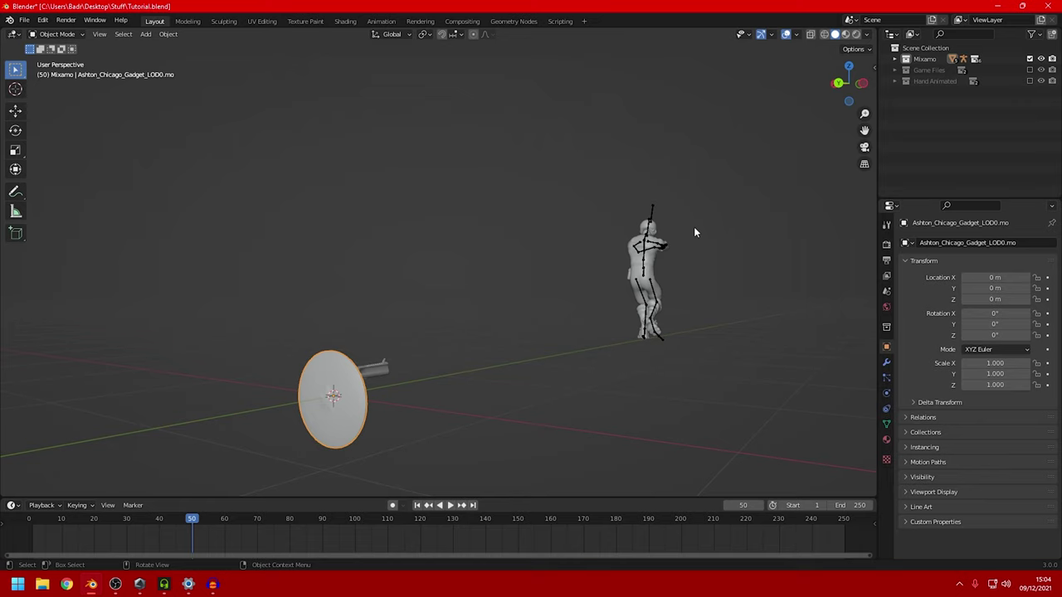
Exclude the Mixamo collection from the view layer and enable the Game Files collection
{"action": "left_click", "coordinate": [1029, 59]}
{"action": "left_click", "coordinate": [1030, 69]}
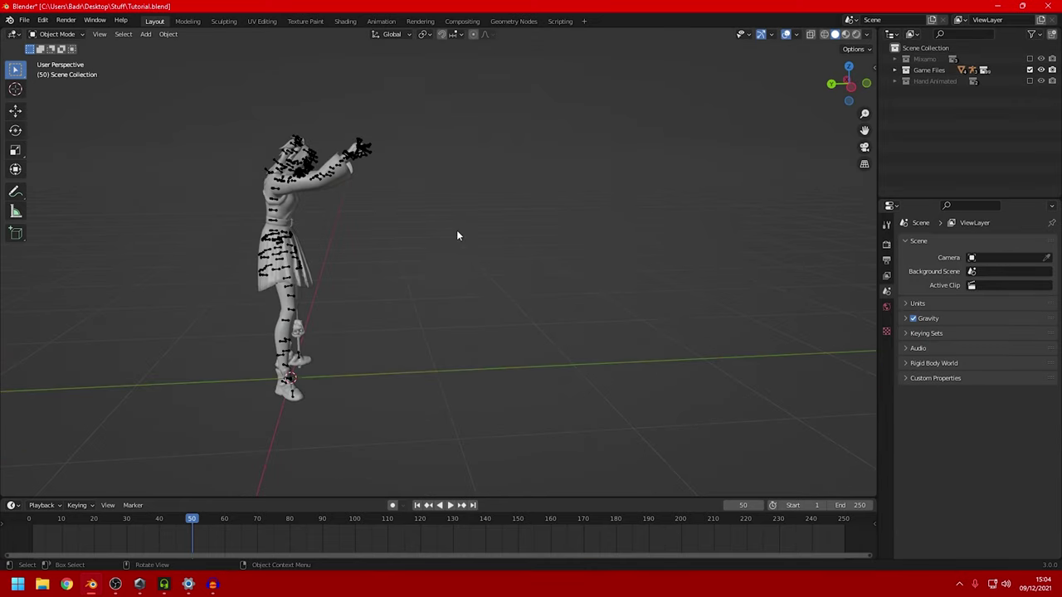
{"action": "mouse_move", "coordinate": [456, 235]}
{"action": "middle_mouse_down"}
{"action": "mouse_move", "coordinate": [521, 254]}
{"action": "mouse_move", "coordinate": [459, 251]}
{"action": "middle_mouse_up"}
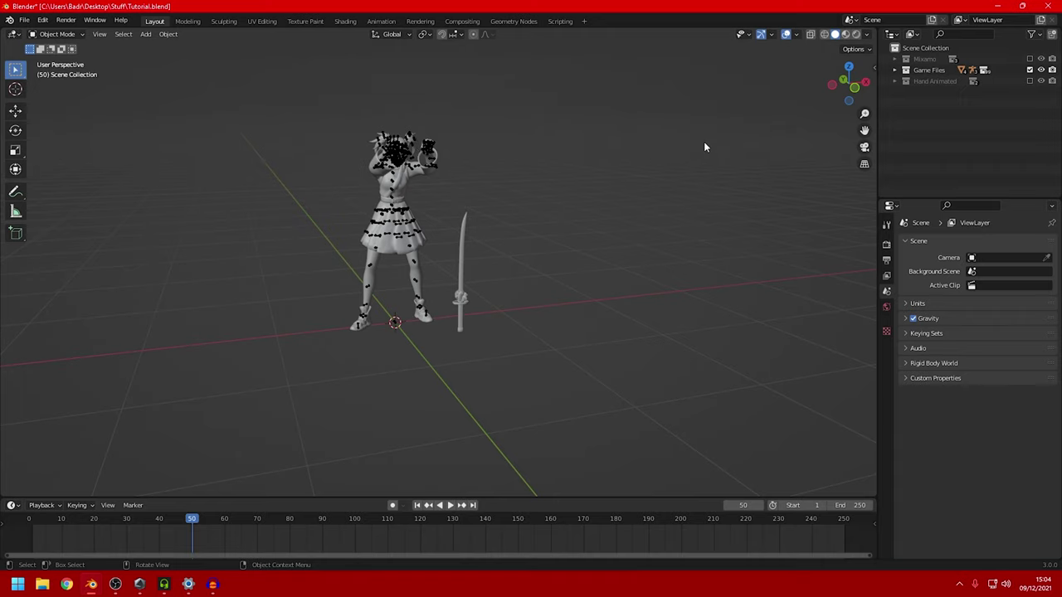
Play the Game Files character's animation from frame 1 to frame 200, hiding the viewport overlays during playback
{"action": "left_click_drag", "start_coordinate": [121, 519], "coordinate": [32, 519]}
{"action": "key", "text": "space"}
{"action": "scroll", "coordinate": [507, 302], "scroll_direction": "down", "scroll_amount": 1}
{"action": "middle_click_drag", "start_coordinate": [506, 302], "coordinate": [498, 280]}
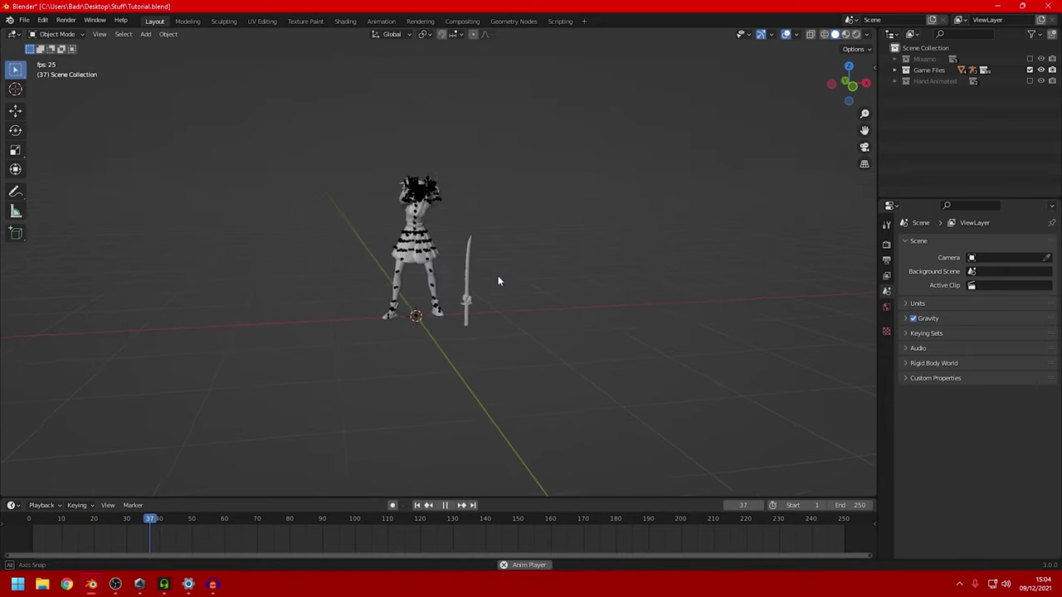
{"action": "left_click", "coordinate": [784, 35]}
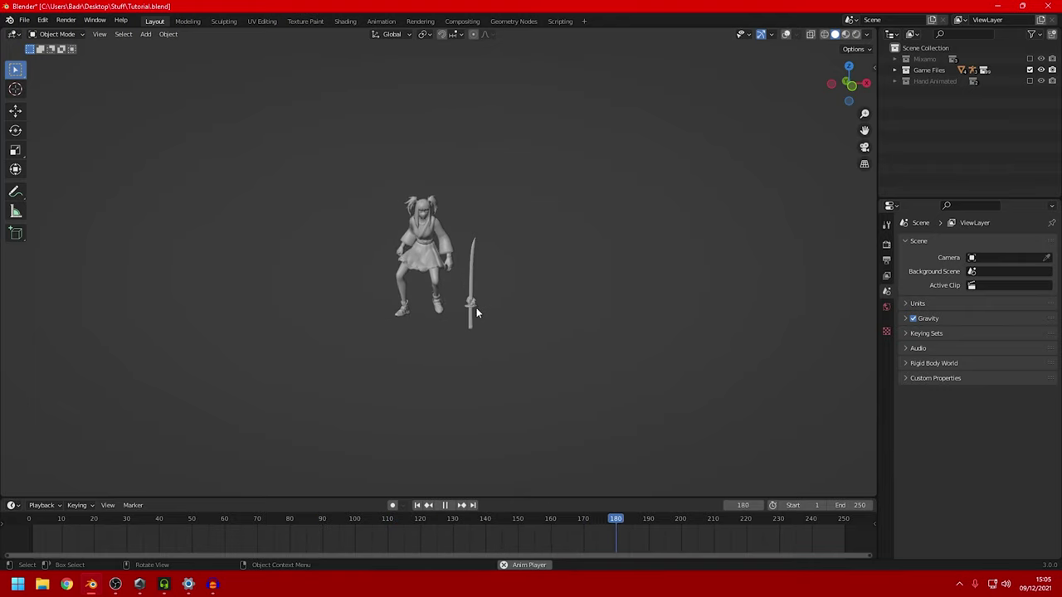
{"action": "key", "text": "space"}
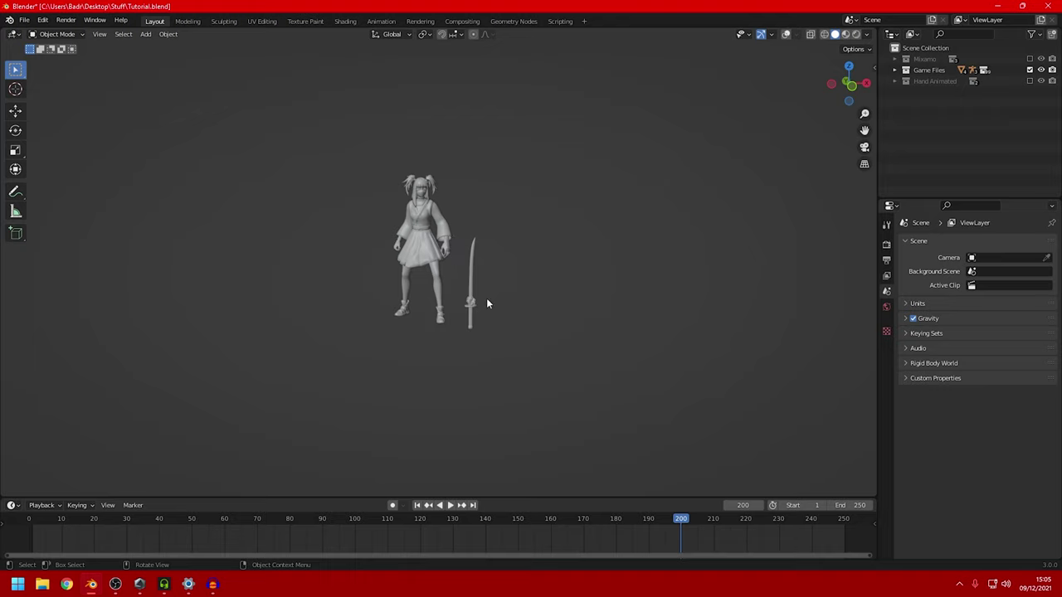
{"action": "left_click", "coordinate": [784, 35]}
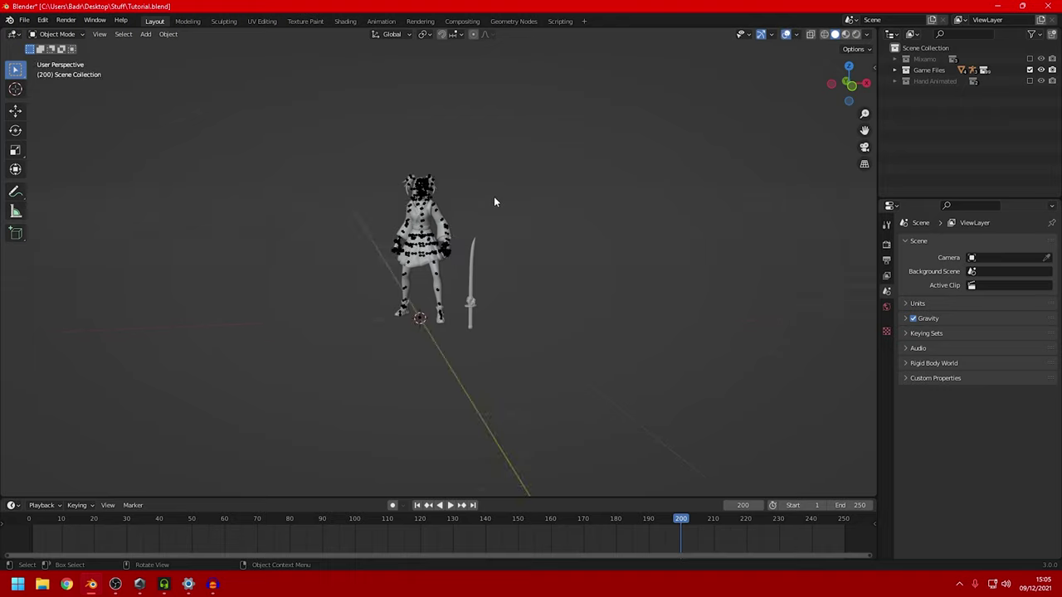
Exclude the Game Files collection, then enable the Hand Animated collection and reveal its sub-collections
{"action": "scroll", "coordinate": [494, 196], "scroll_direction": "up", "scroll_amount": 3}
{"action": "left_click", "coordinate": [1030, 70]}
{"action": "left_click", "coordinate": [1030, 80]}
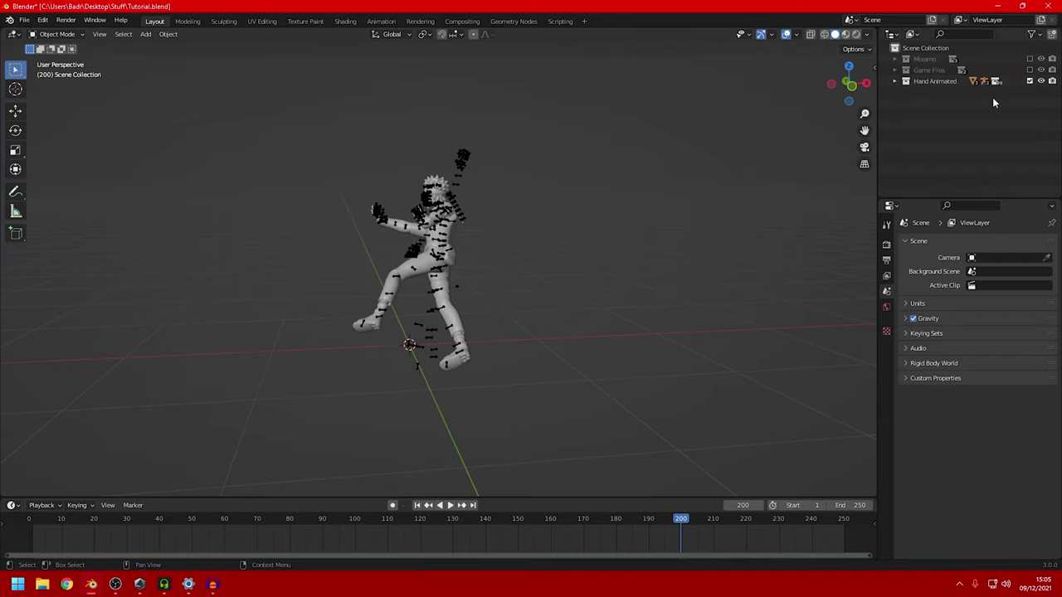
{"action": "left_click", "coordinate": [894, 80]}
{"action": "middle_click_drag", "start_coordinate": [526, 174], "coordinate": [550, 243]}
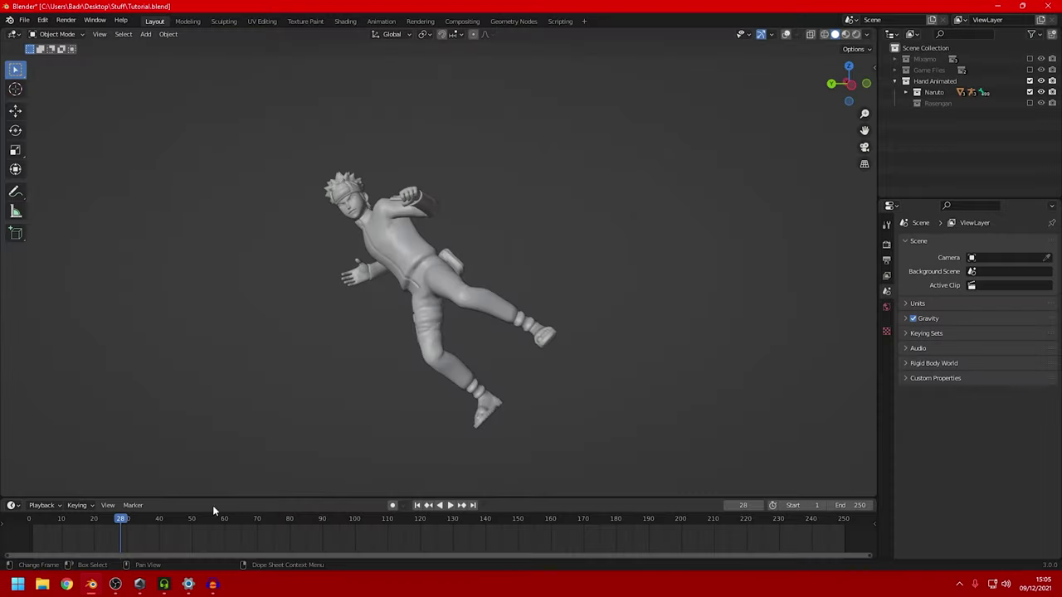
Enable the Rasengan collection and exclude the Naruto collection so the energy sphere stands alone
{"action": "left_click", "coordinate": [1029, 103]}
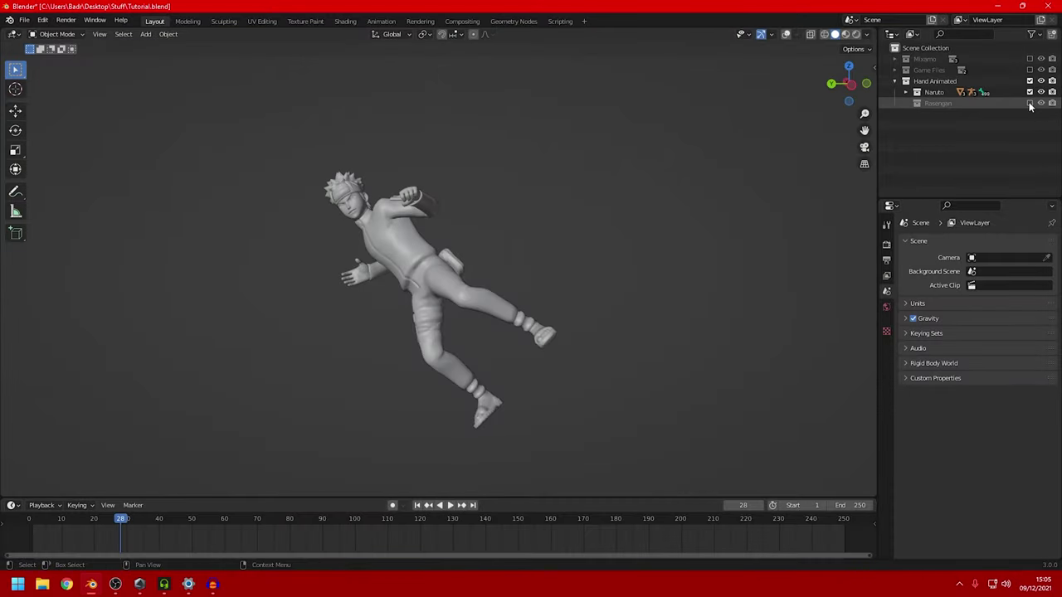
{"action": "middle_click_drag", "start_coordinate": [658, 189], "coordinate": [666, 225]}
{"action": "scroll", "coordinate": [665, 225], "scroll_direction": "down", "scroll_amount": 3}
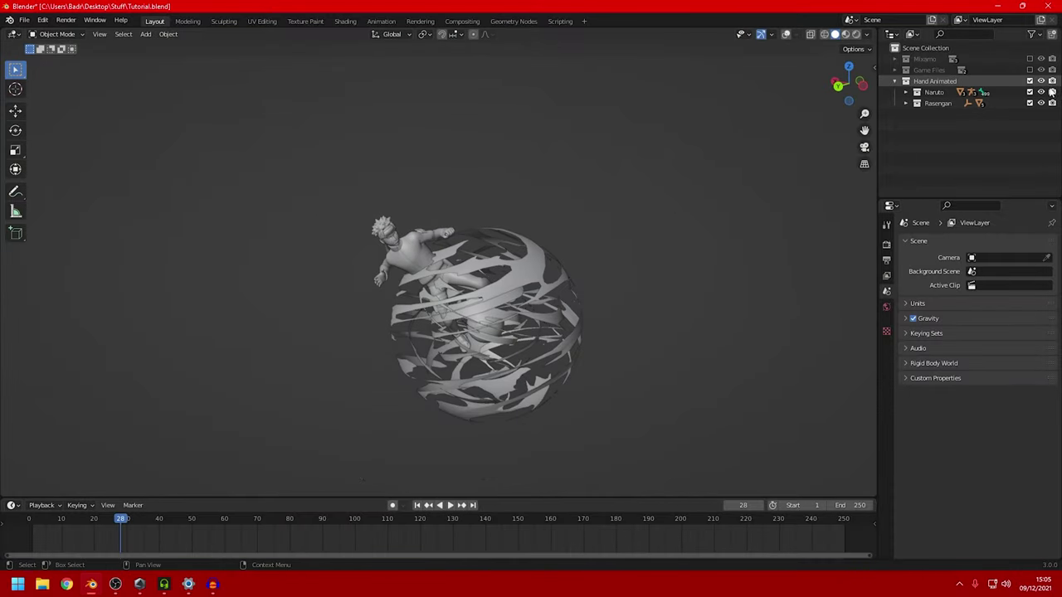
{"action": "left_click", "coordinate": [1030, 92]}
{"action": "scroll", "coordinate": [640, 157], "scroll_direction": "down", "scroll_amount": 1}
{"action": "mouse_move", "coordinate": [640, 158]}
{"action": "middle_mouse_down"}
{"action": "mouse_move", "coordinate": [670, 159]}
{"action": "mouse_move", "coordinate": [628, 154]}
{"action": "middle_mouse_up"}
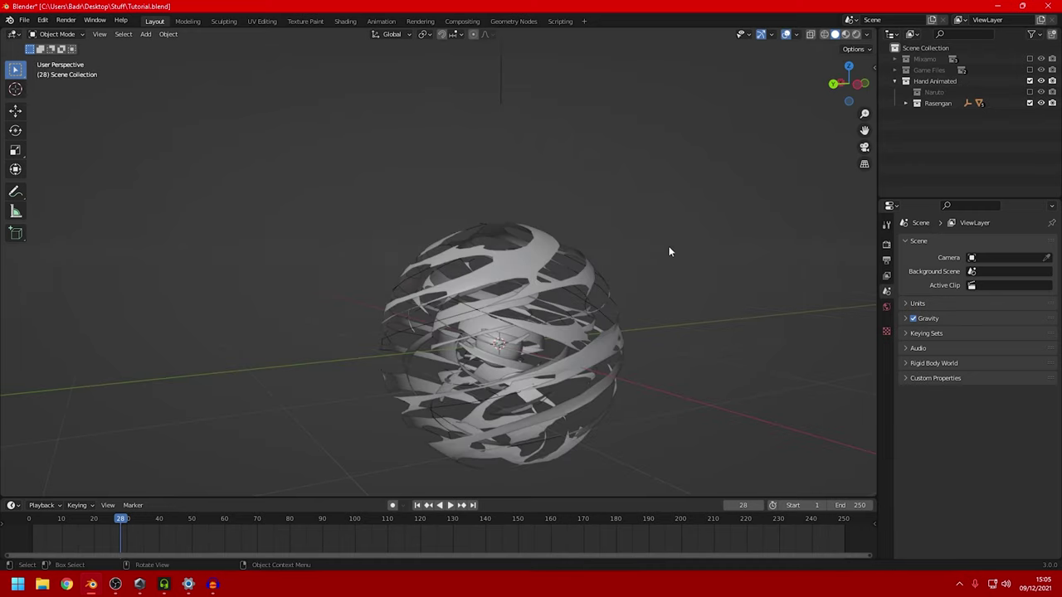
{"action": "mouse_move", "coordinate": [671, 252]}
{"action": "middle_mouse_down"}
{"action": "mouse_move", "coordinate": [630, 261]}
{"action": "mouse_move", "coordinate": [655, 249]}
{"action": "middle_mouse_up"}
Examine the Rasengan's sphere layers one by one, from Sphere.011 to Sphere.007
{"action": "left_click", "coordinate": [906, 103]}
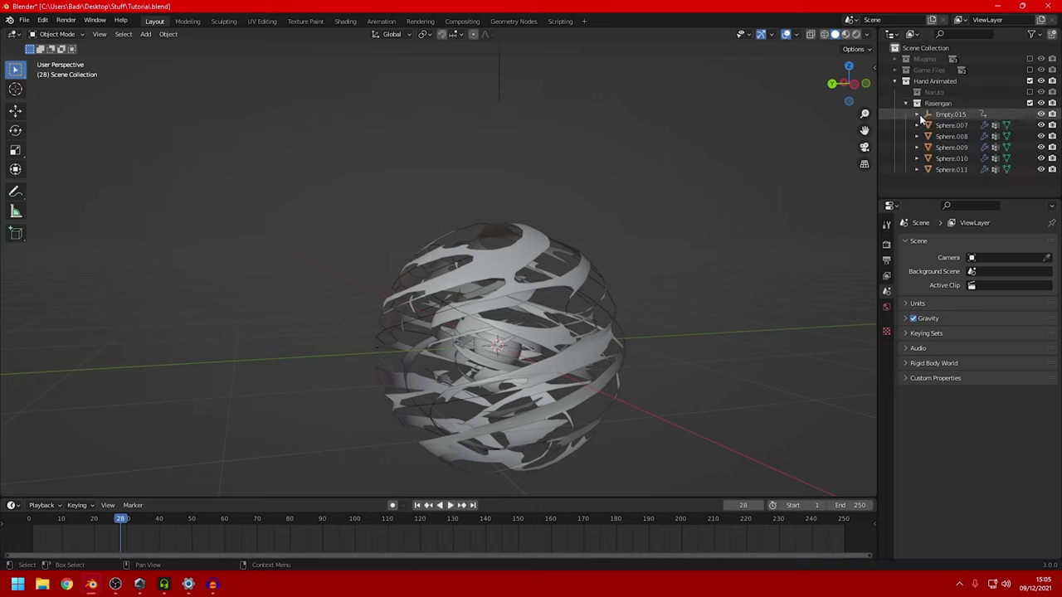
{"action": "left_click", "coordinate": [946, 169]}
{"action": "middle_click_drag", "start_coordinate": [535, 320], "coordinate": [564, 316]}
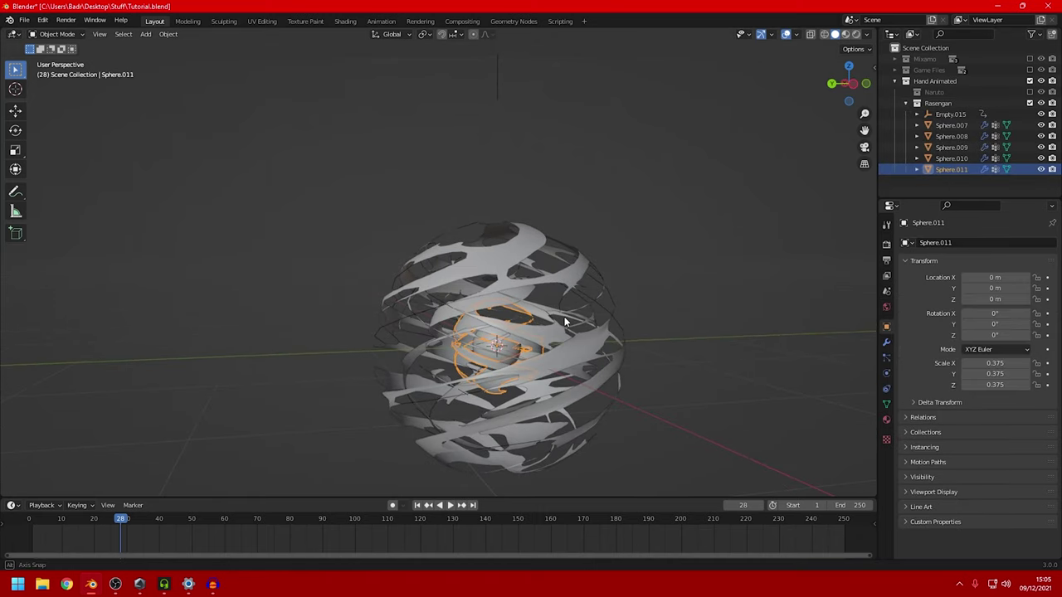
{"action": "left_click", "coordinate": [954, 159]}
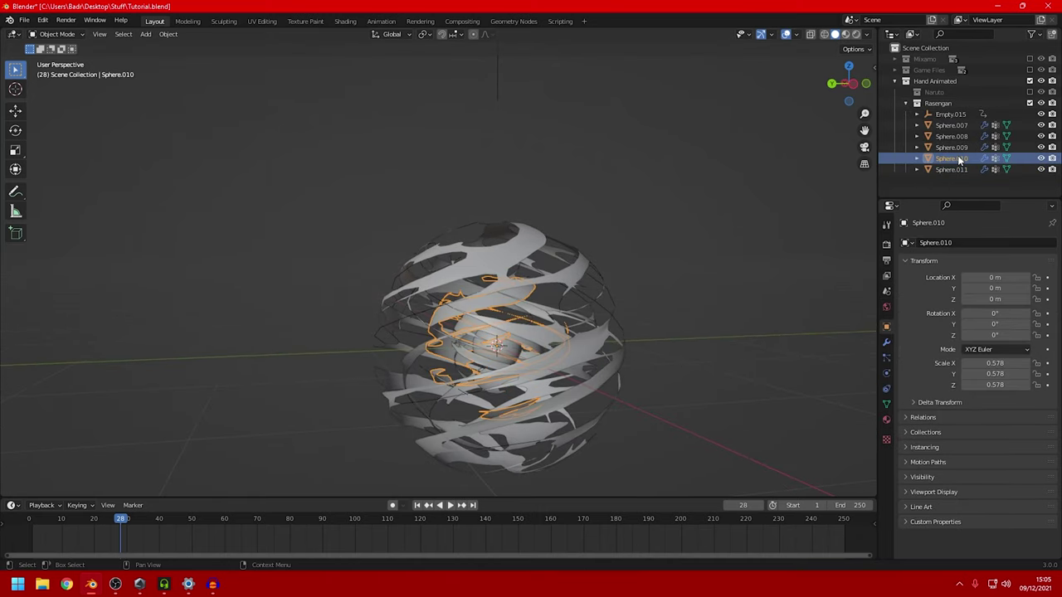
{"action": "left_click", "coordinate": [952, 147]}
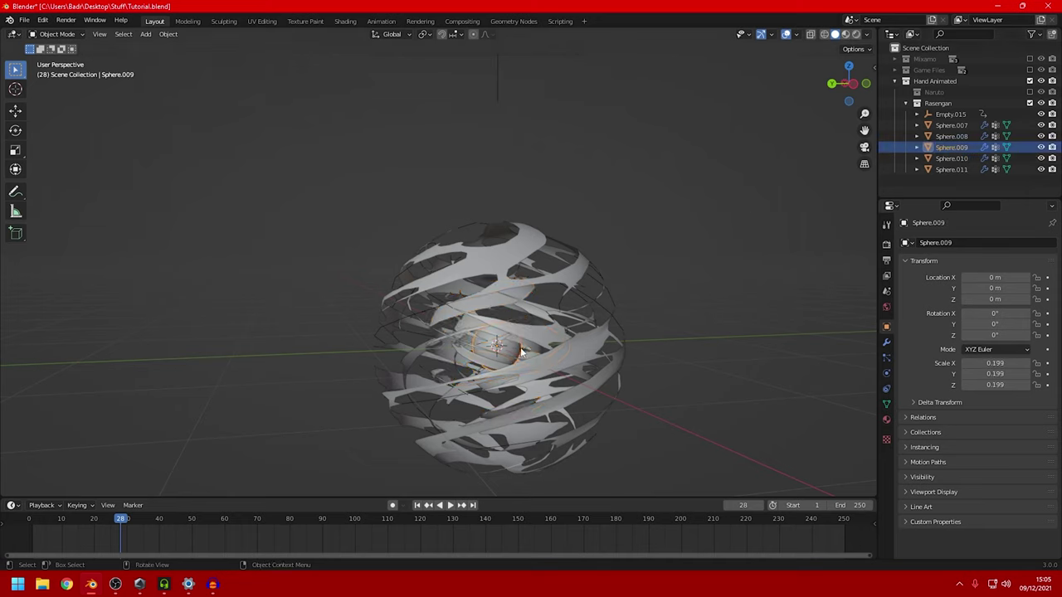
{"action": "middle_click_drag", "start_coordinate": [513, 351], "coordinate": [572, 336]}
{"action": "left_click", "coordinate": [946, 136]}
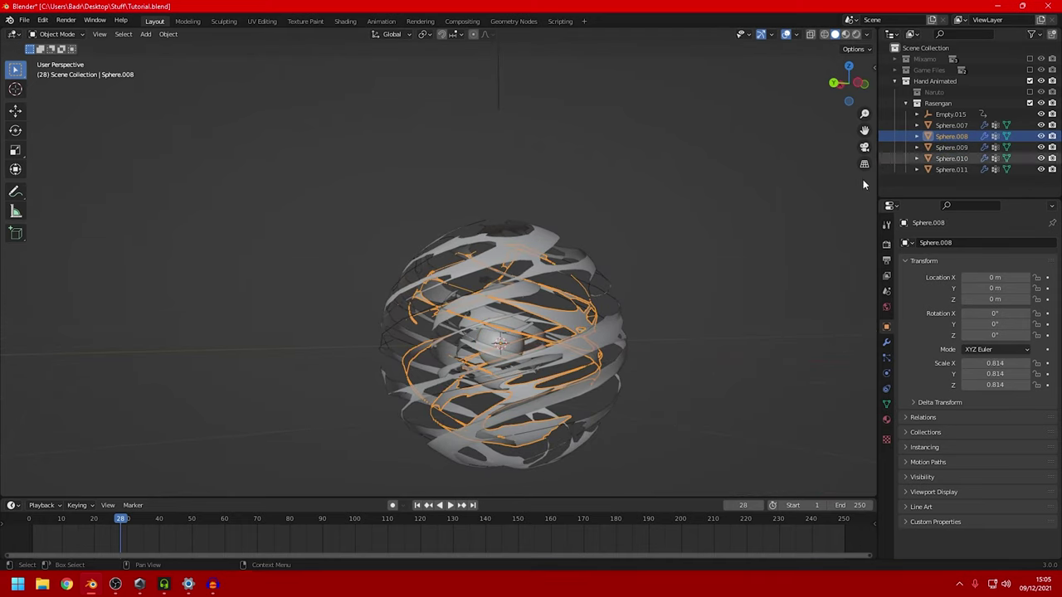
{"action": "left_click", "coordinate": [929, 126]}
{"action": "middle_click_drag", "start_coordinate": [771, 190], "coordinate": [684, 217]}
{"action": "scroll", "coordinate": [538, 196], "scroll_direction": "down", "scroll_amount": 4}
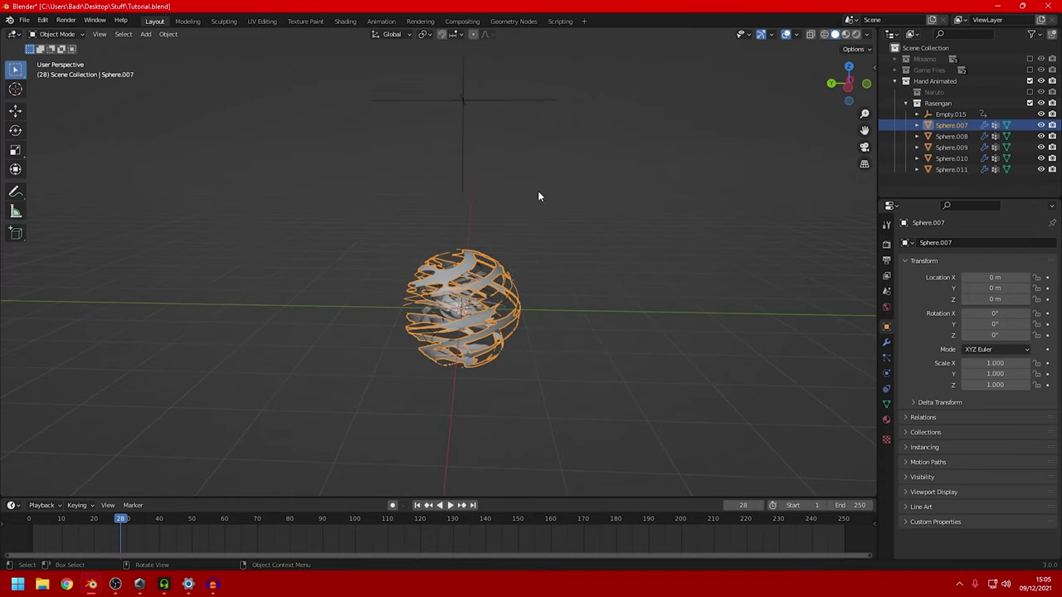
Select Empty.015 and play the Rasengan animation up to frame 139
{"action": "left_click", "coordinate": [951, 114]}
{"action": "key", "text": "space"}
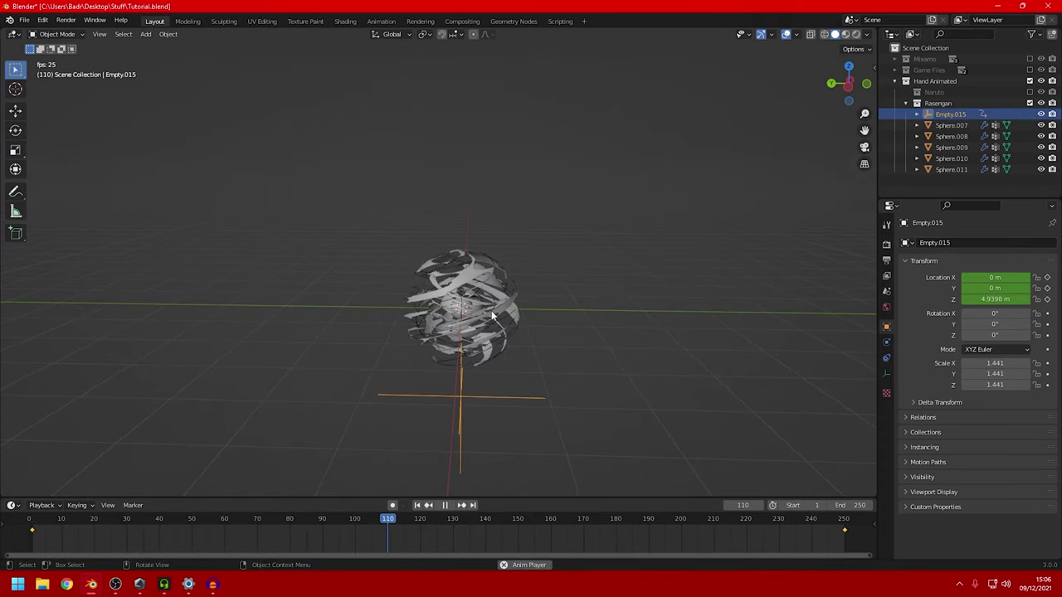
{"action": "key", "text": "space"}
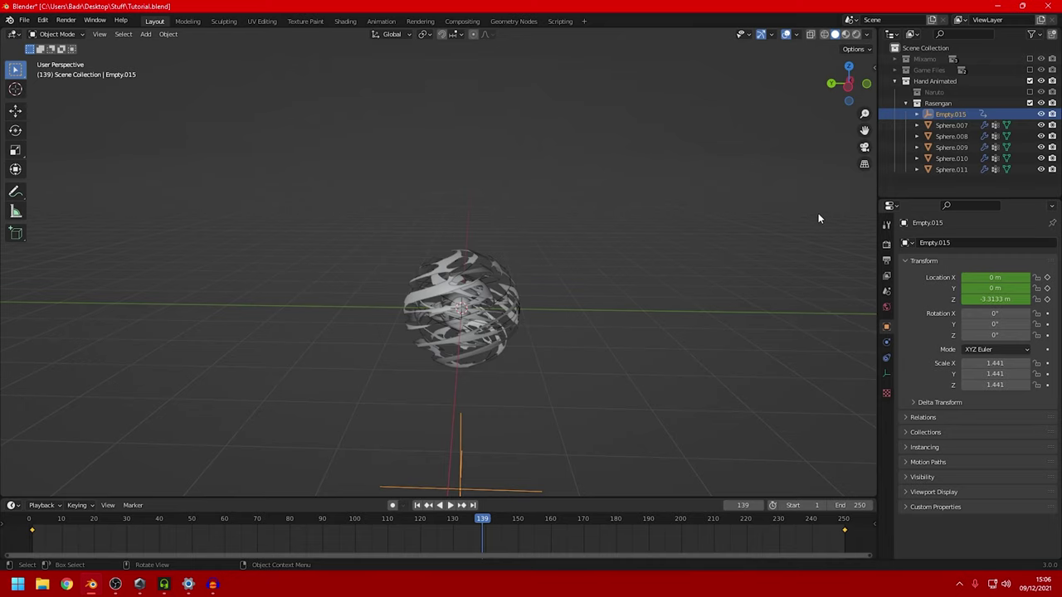
Enable only the Mixamo collection without its Backbling sub-collection, and return the timeline to frame 1
{"action": "left_click", "coordinate": [906, 103]}
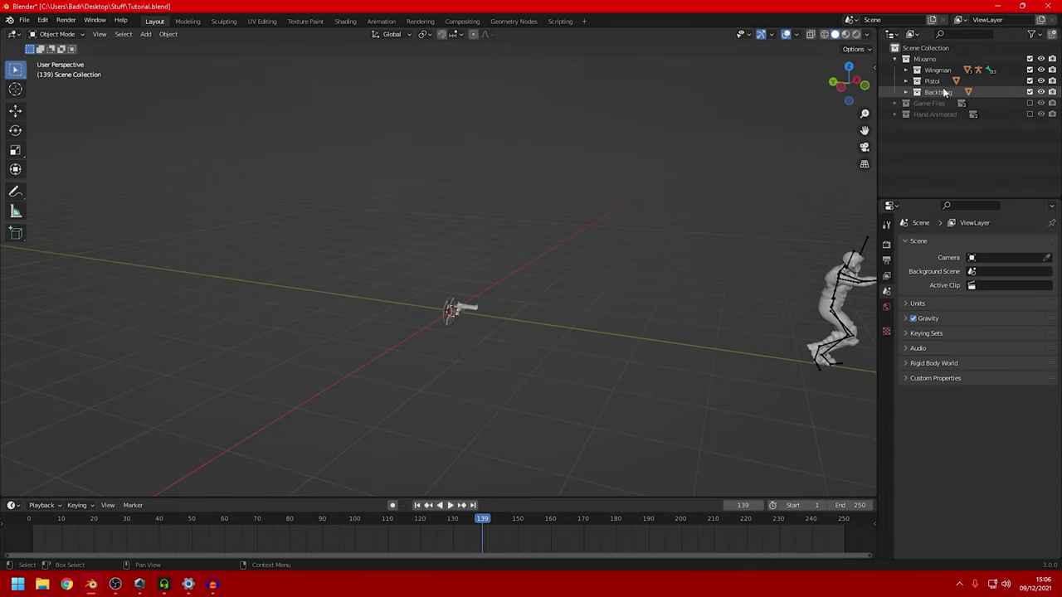
{"action": "left_click", "coordinate": [1030, 91]}
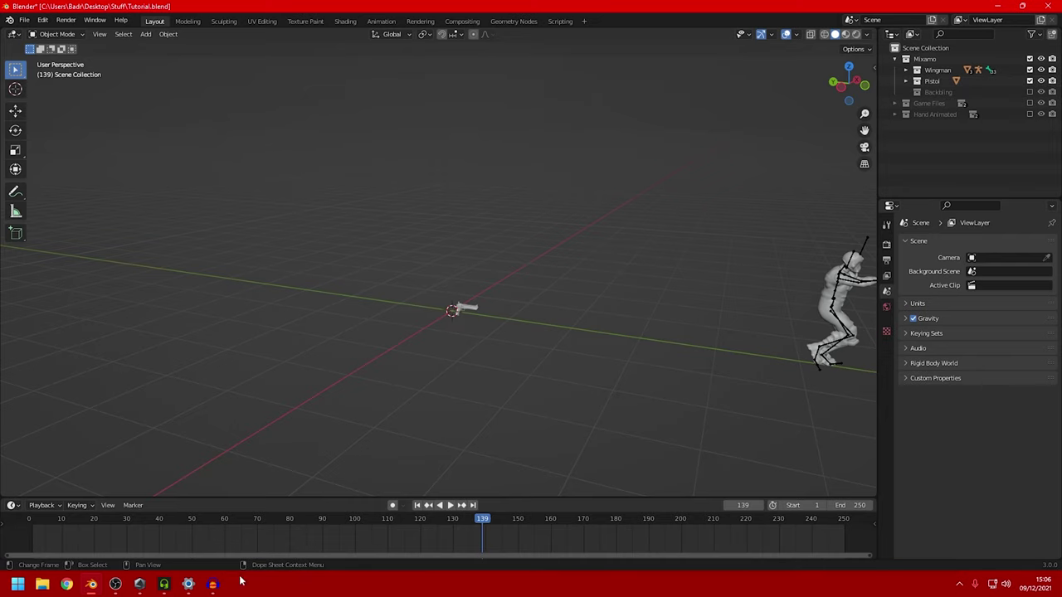
{"action": "left_click", "coordinate": [32, 520]}
{"action": "scroll", "coordinate": [607, 264], "scroll_direction": "up", "scroll_amount": 3}
{"action": "middle_click_drag", "start_coordinate": [606, 264], "coordinate": [418, 368]}
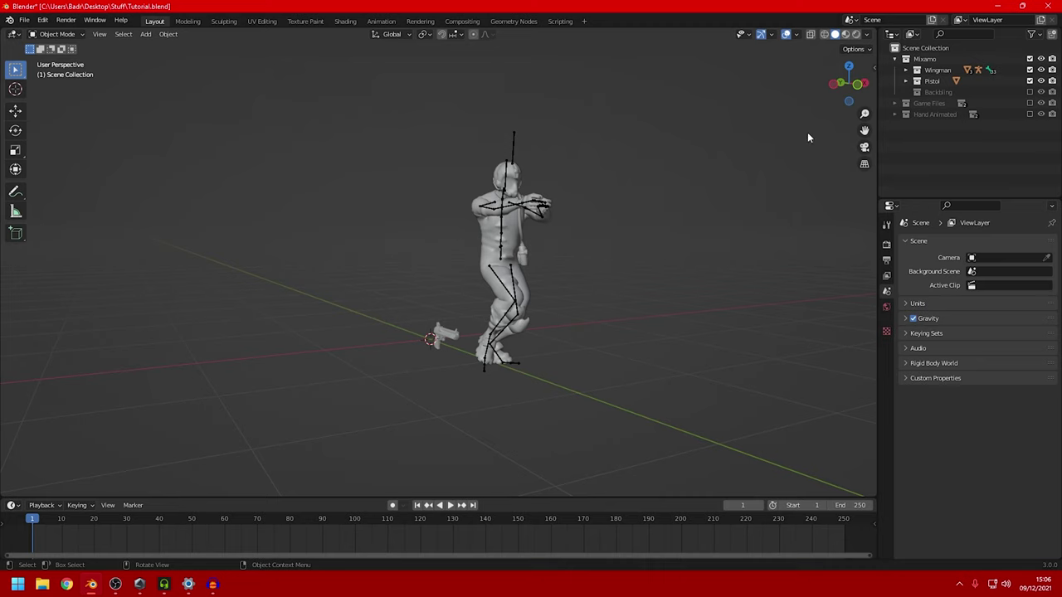
Set the soldier's Armature as the pistol's parent object in its Relations settings
{"action": "left_click", "coordinate": [857, 84]}
{"action": "scroll", "coordinate": [481, 181], "scroll_direction": "up", "scroll_amount": 4}
{"action": "middle_click_drag", "start_coordinate": [327, 50], "coordinate": [410, 272], "text": "shift"}
{"action": "scroll", "coordinate": [410, 272], "scroll_direction": "up", "scroll_amount": 2}
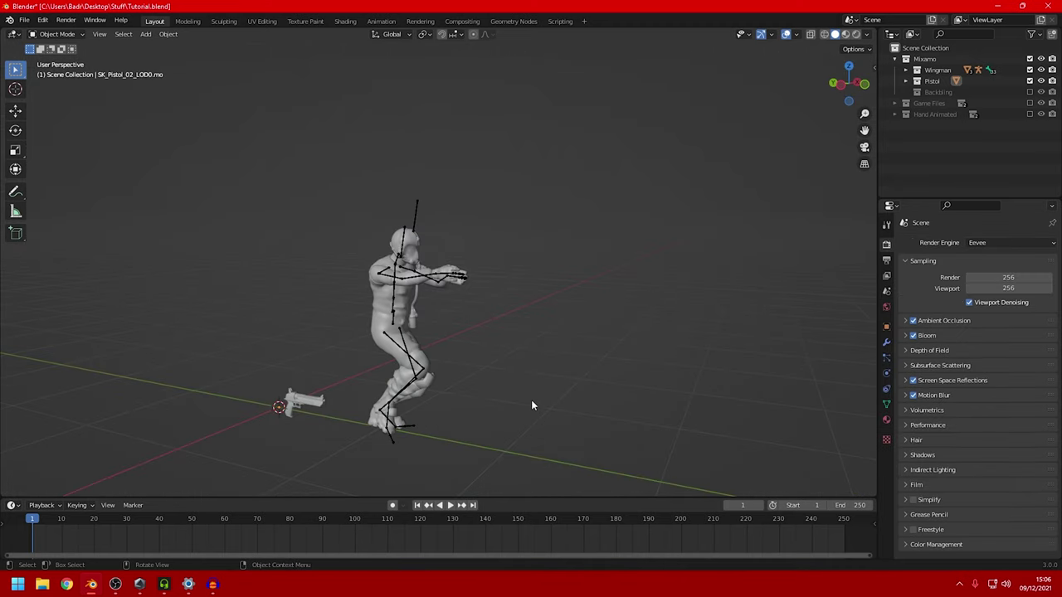
{"action": "left_click", "coordinate": [299, 404]}
{"action": "left_click", "coordinate": [886, 328]}
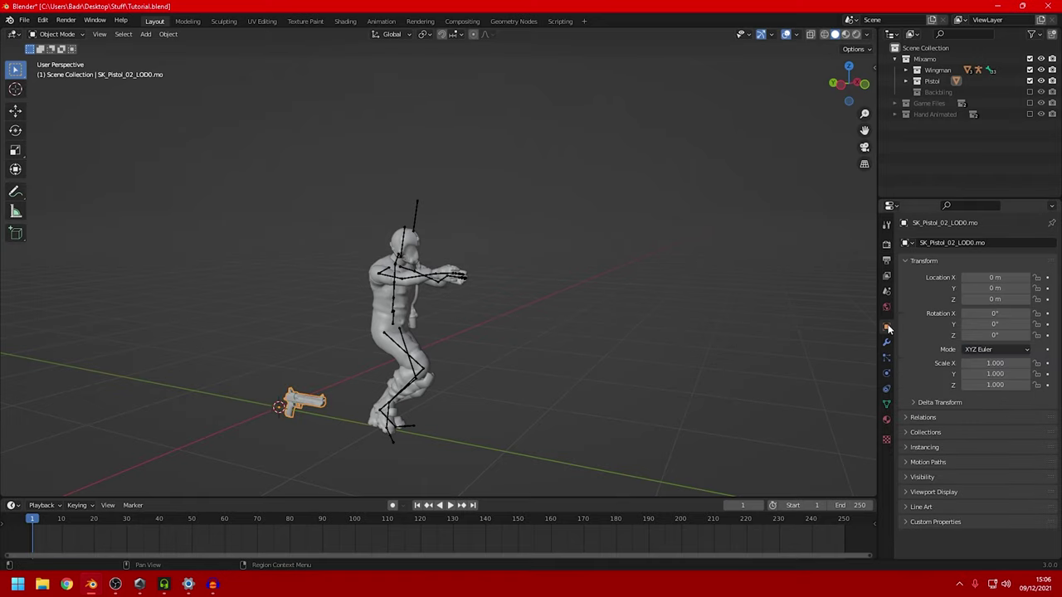
{"action": "left_click", "coordinate": [906, 417]}
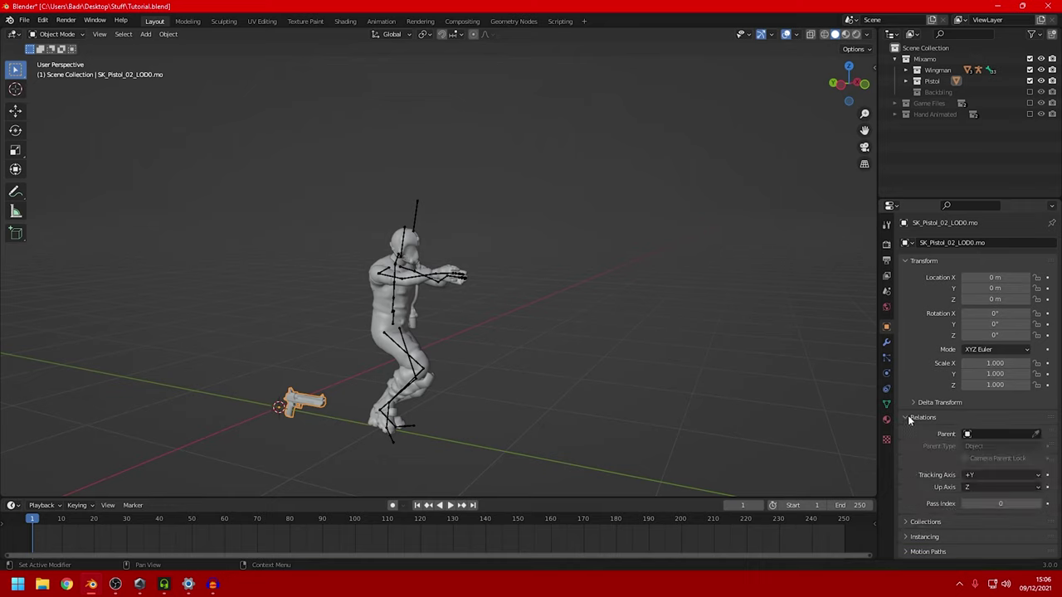
{"action": "left_click", "coordinate": [1037, 438]}
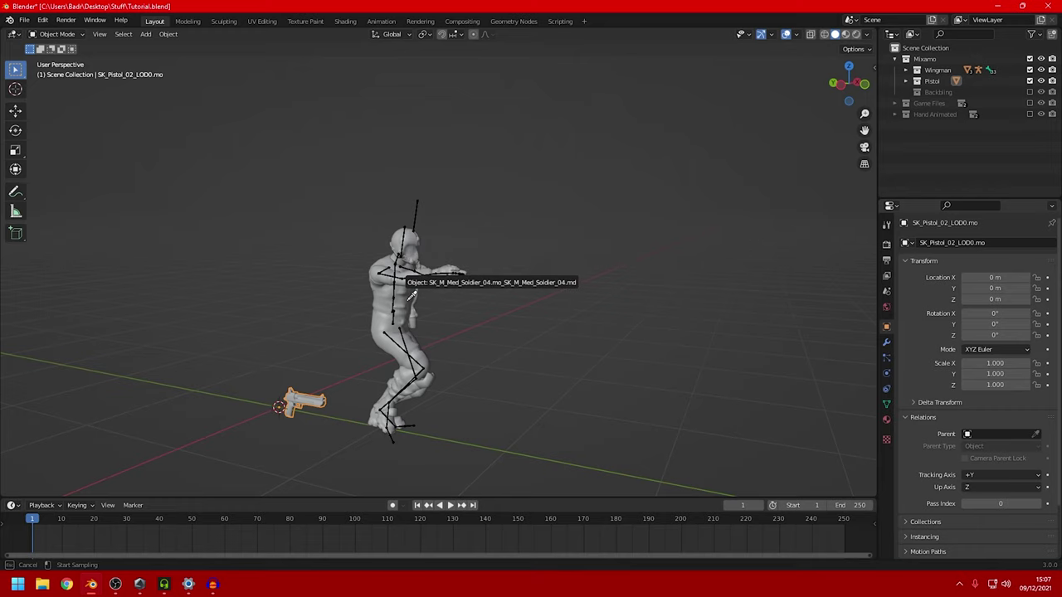
{"action": "left_click", "coordinate": [419, 205]}
Scale the parented pistol up by a factor of 100
{"action": "middle_click_drag", "start_coordinate": [425, 208], "coordinate": [481, 260]}
{"action": "scroll", "coordinate": [380, 334], "scroll_direction": "up", "scroll_amount": 3}
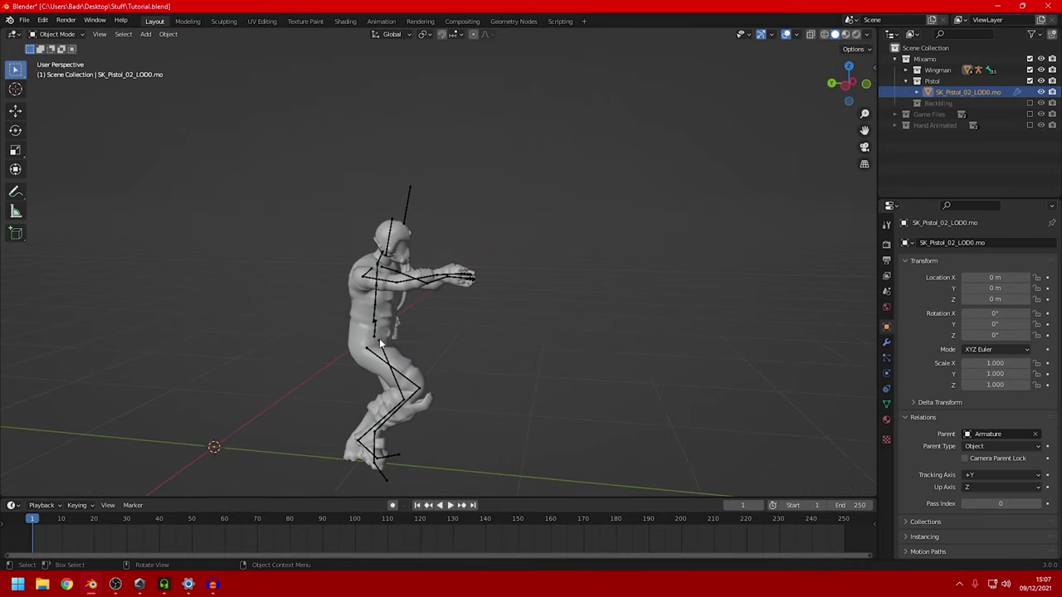
{"action": "middle_click_drag", "start_coordinate": [467, 311], "coordinate": [418, 342]}
{"action": "type", "text": "s"}
{"action": "type", "text": "100"}
{"action": "key", "text": "Return"}
{"action": "scroll", "coordinate": [499, 323], "scroll_direction": "down", "scroll_amount": 3}
{"action": "scroll", "coordinate": [395, 351], "scroll_direction": "down", "scroll_amount": 2}
{"action": "scroll", "coordinate": [317, 388], "scroll_direction": "up", "scroll_amount": 4}
{"action": "middle_click_drag", "start_coordinate": [317, 388], "coordinate": [304, 403]}
{"action": "scroll", "coordinate": [303, 408], "scroll_direction": "down", "scroll_amount": 2}
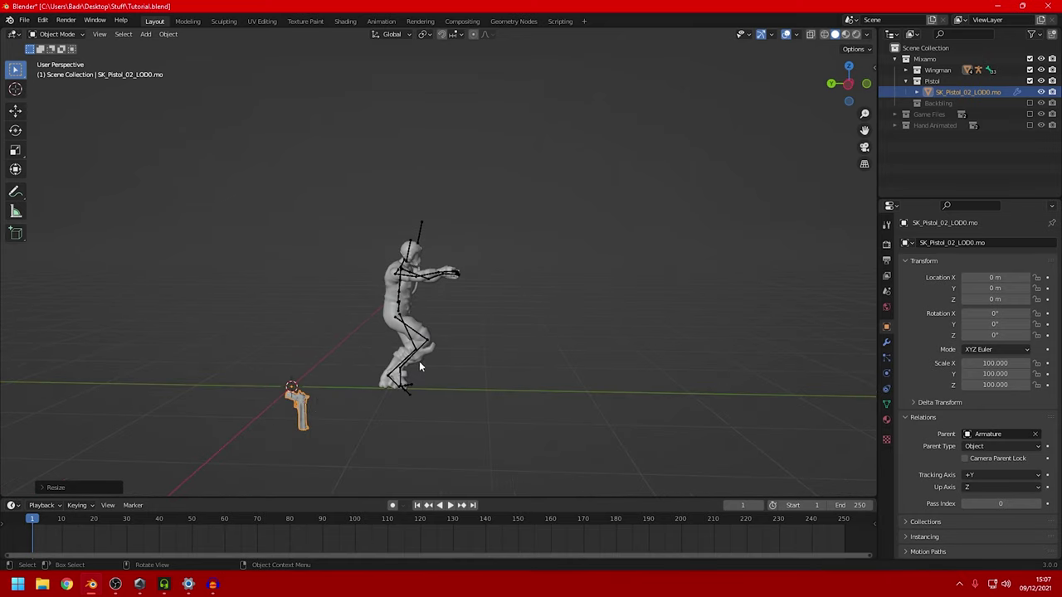
Try moving the soldier's armature to test how the parented pistol follows, and cancel the move
{"action": "left_click", "coordinate": [461, 272]}
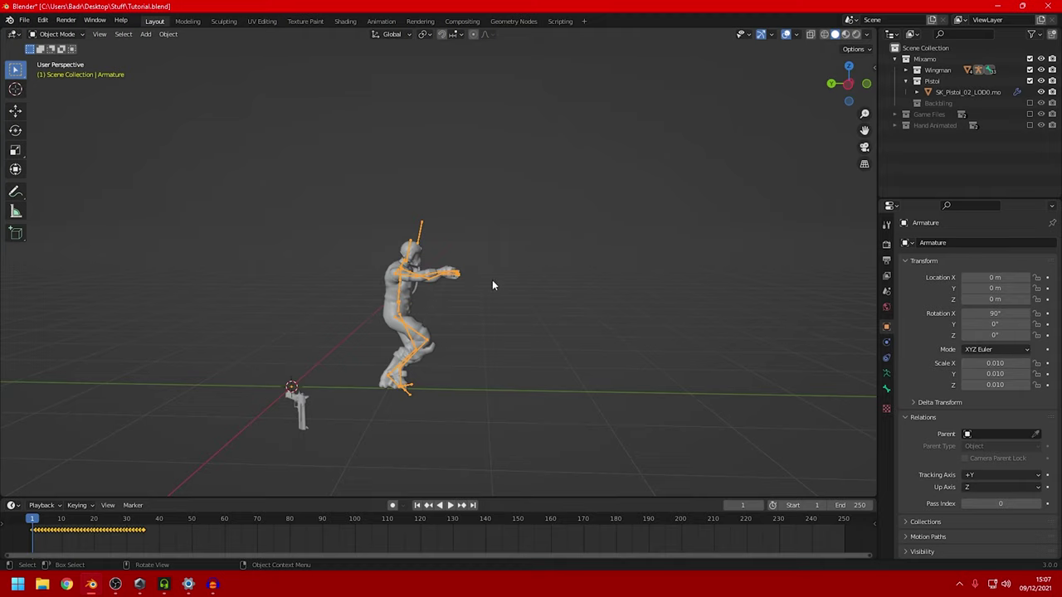
{"action": "key", "text": "g"}
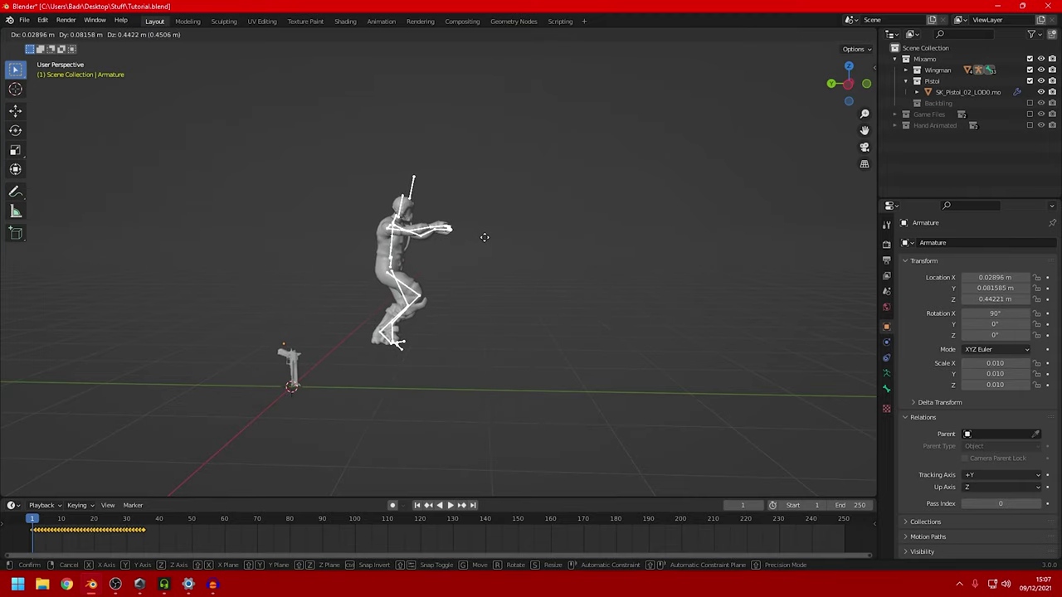
{"action": "key", "text": "Escape"}
Play the soldier's animation twice to check whether the pistol follows the walk, returning the timeline to frame 1
{"action": "key", "text": "space"}
{"action": "scroll", "coordinate": [561, 320], "scroll_direction": "down", "scroll_amount": 4}
{"action": "middle_click_drag", "start_coordinate": [560, 320], "coordinate": [590, 316]}
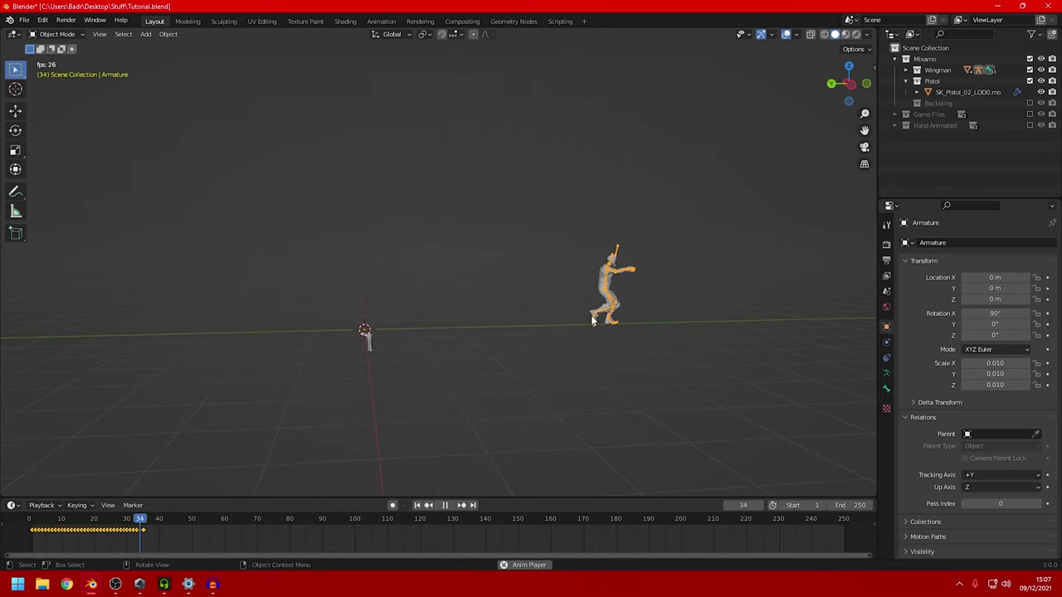
{"action": "key", "text": "space"}
{"action": "left_click", "coordinate": [32, 526]}
{"action": "key", "text": "space"}
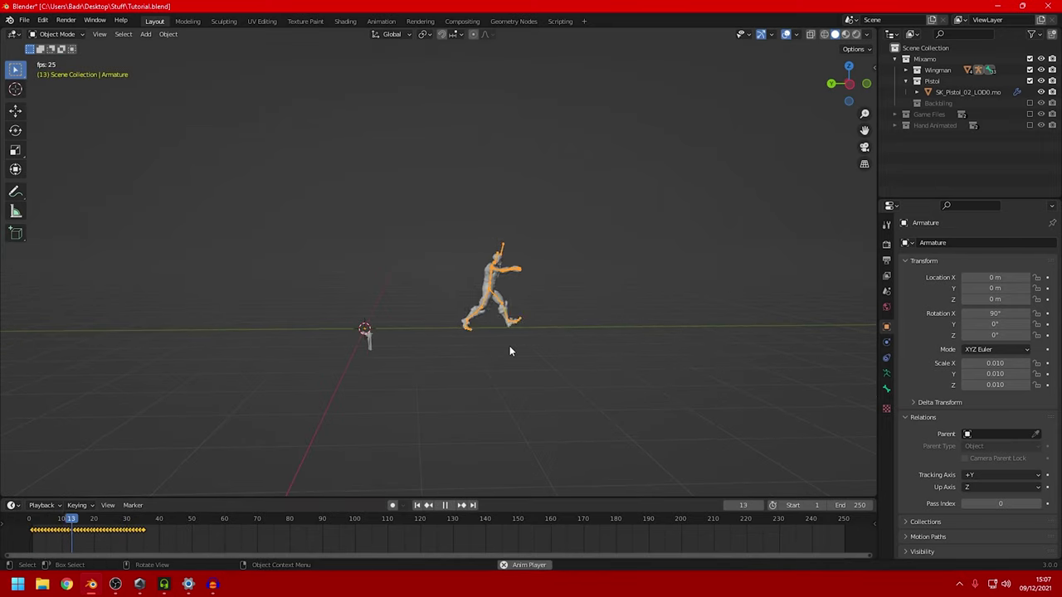
{"action": "middle_click_drag", "start_coordinate": [510, 351], "coordinate": [498, 351]}
{"action": "key", "text": "space"}
{"action": "left_click", "coordinate": [33, 523]}
{"action": "middle_click_drag", "start_coordinate": [285, 437], "coordinate": [393, 459]}
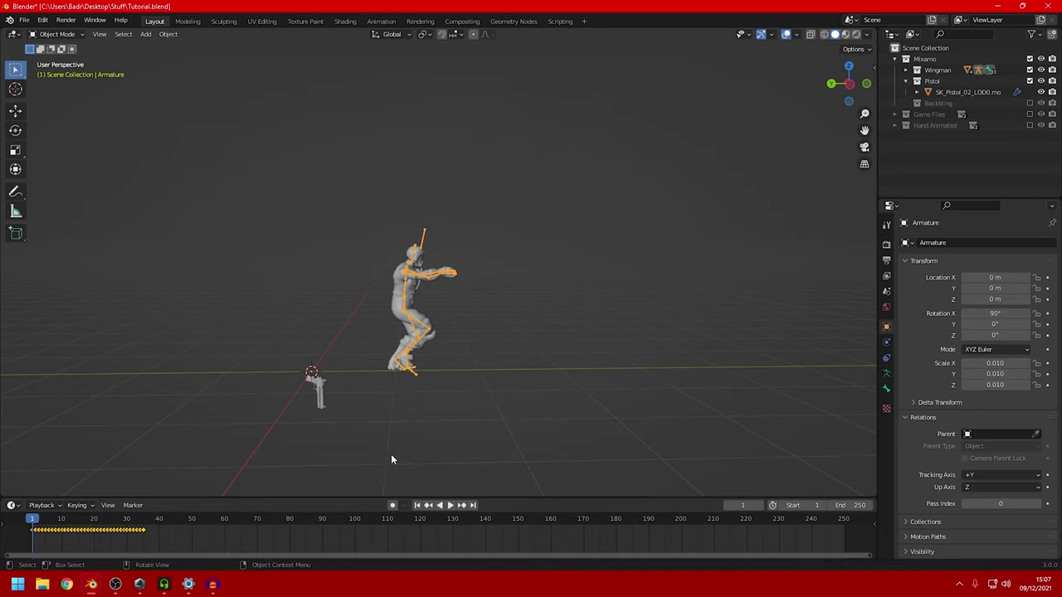
Set the pistol's parent type to Bone with mixamorig:RightHand as the parent bone
{"action": "left_click", "coordinate": [321, 388]}
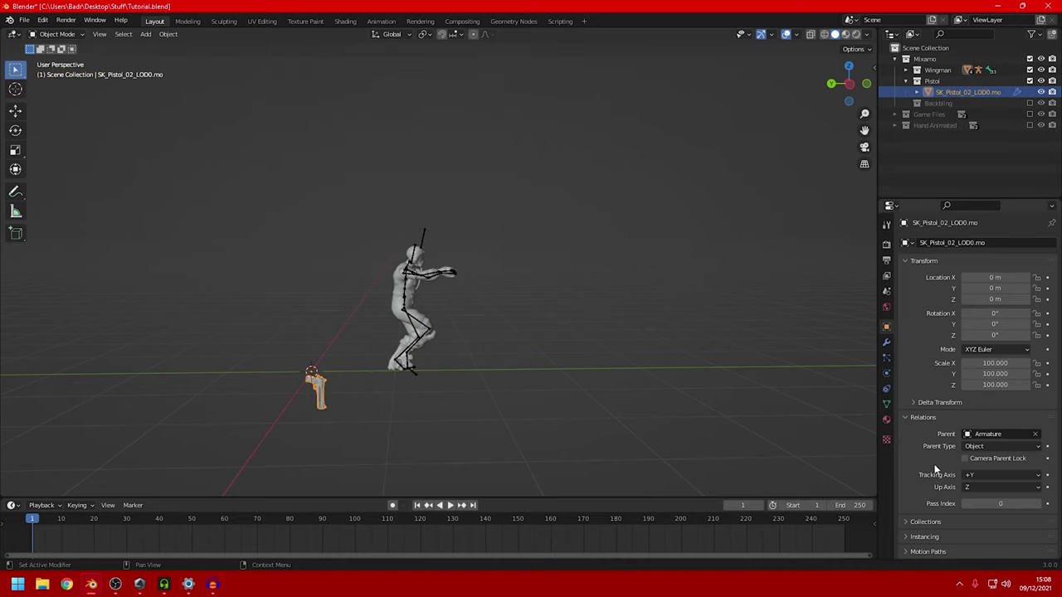
{"action": "left_click", "coordinate": [982, 447]}
{"action": "left_click", "coordinate": [981, 484]}
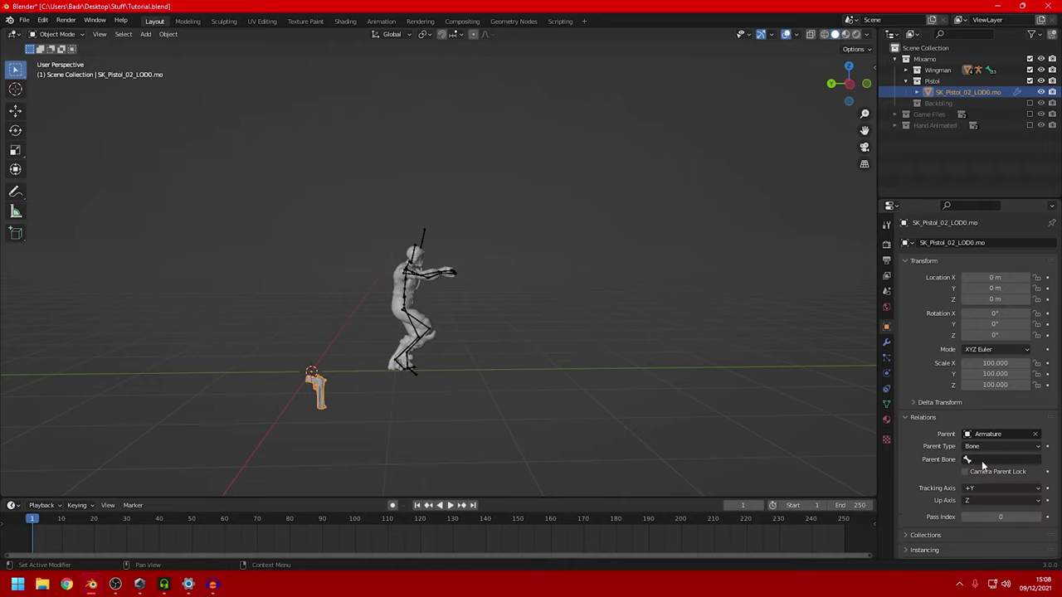
{"action": "left_click", "coordinate": [984, 461]}
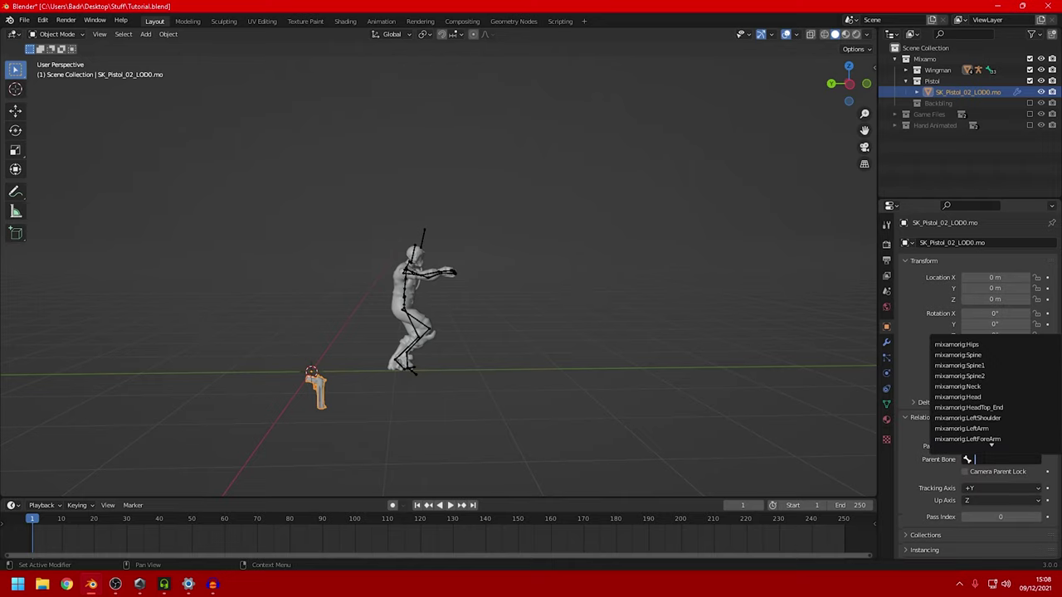
{"action": "type", "text": "hand"}
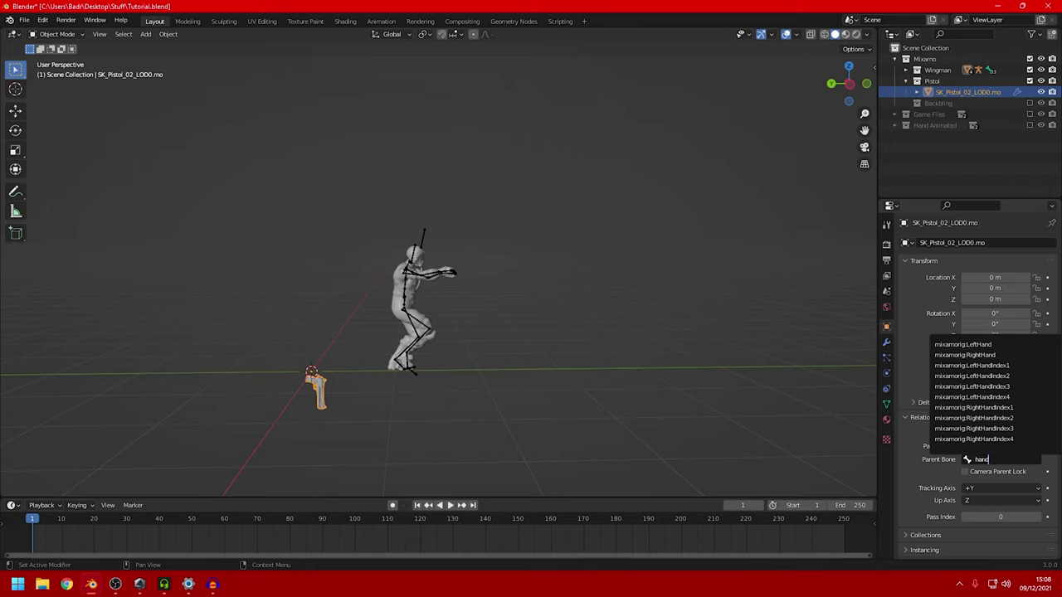
{"action": "left_click", "coordinate": [993, 355]}
Play the animation to check the pistol's attachment to the right hand, and return to frame 1
{"action": "scroll", "coordinate": [543, 302], "scroll_direction": "up", "scroll_amount": 5}
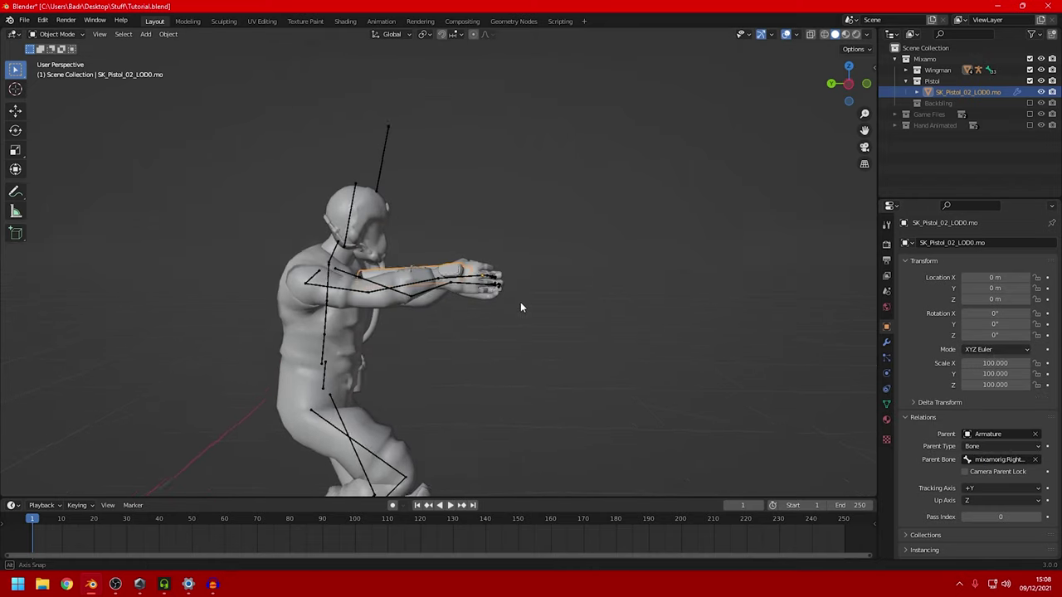
{"action": "middle_click_drag", "start_coordinate": [520, 302], "coordinate": [414, 332]}
{"action": "scroll", "coordinate": [471, 297], "scroll_direction": "down", "scroll_amount": 4}
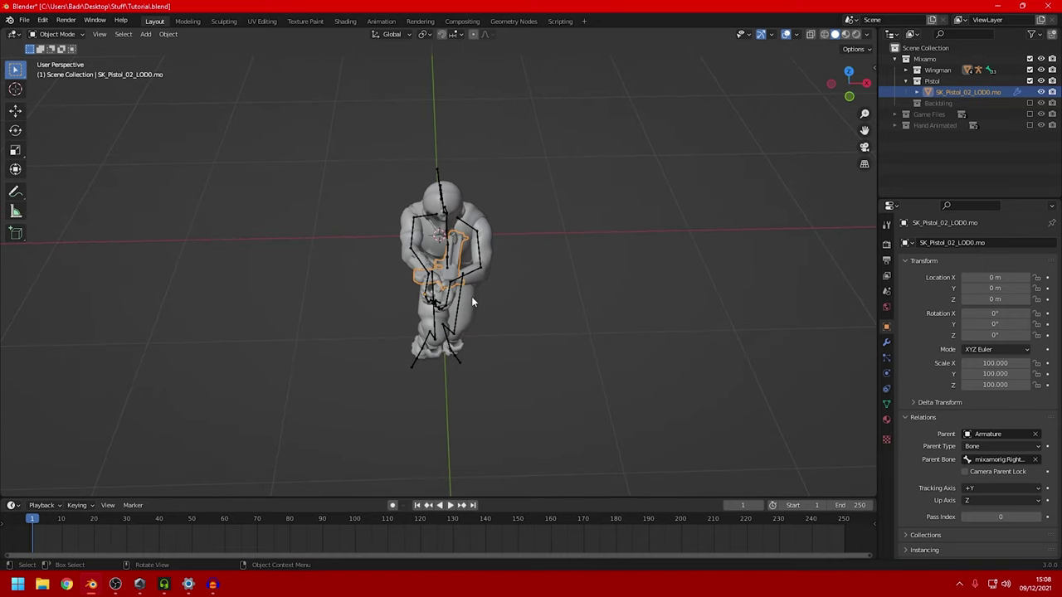
{"action": "key", "text": "space"}
{"action": "middle_click_drag", "start_coordinate": [499, 296], "coordinate": [660, 273]}
{"action": "key", "text": "space"}
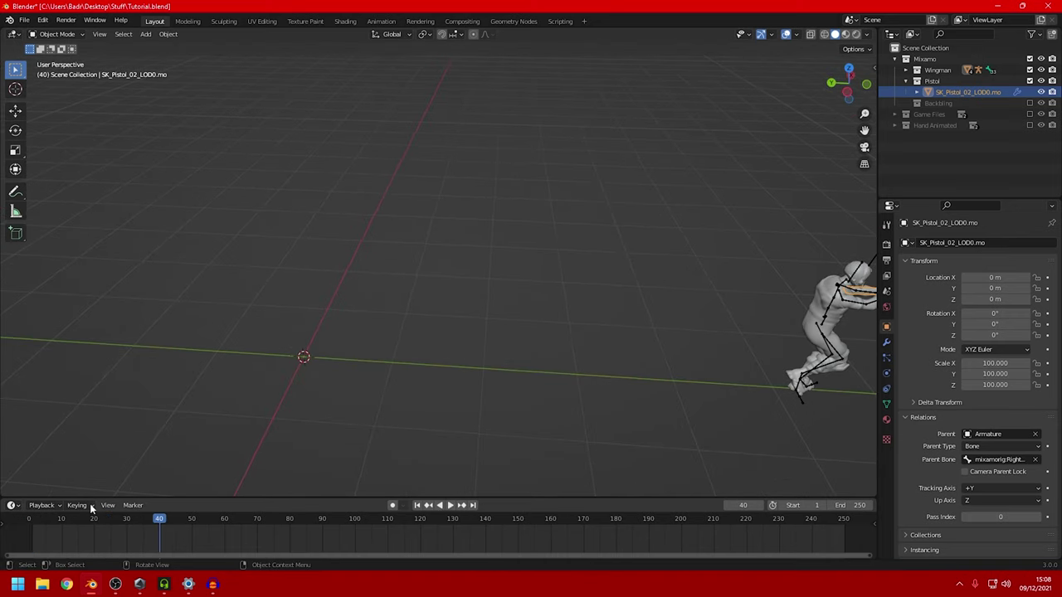
{"action": "left_click_drag", "start_coordinate": [86, 519], "coordinate": [43, 518]}
Move, rotate and slightly shrink the pistol to fit the soldier's right hand, pointing forward, at a scale of about 96.09
{"action": "middle_click_drag", "start_coordinate": [423, 277], "coordinate": [454, 271]}
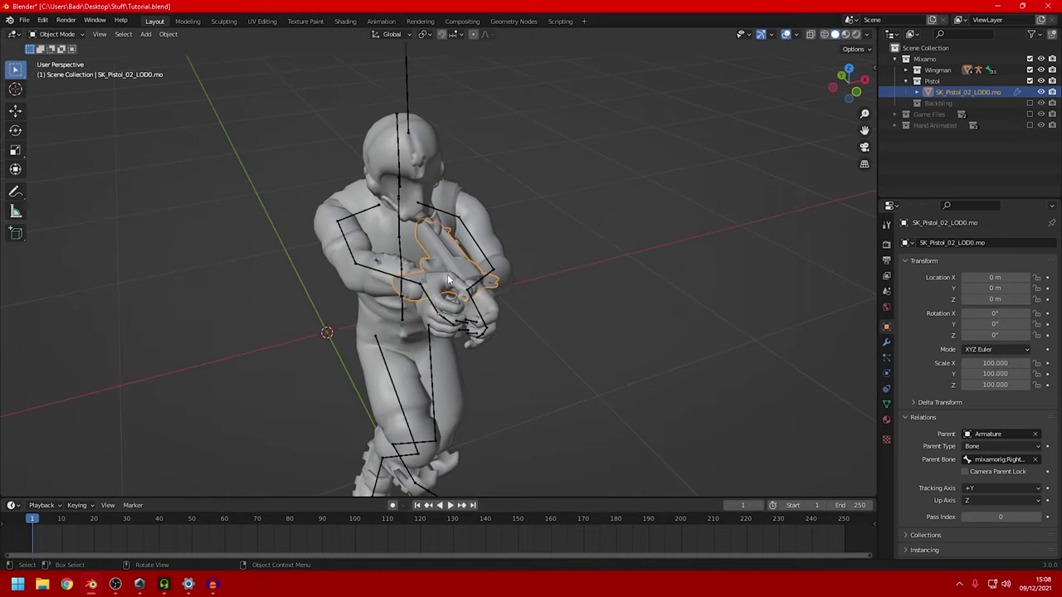
{"action": "scroll", "coordinate": [465, 282], "scroll_direction": "up", "scroll_amount": 2}
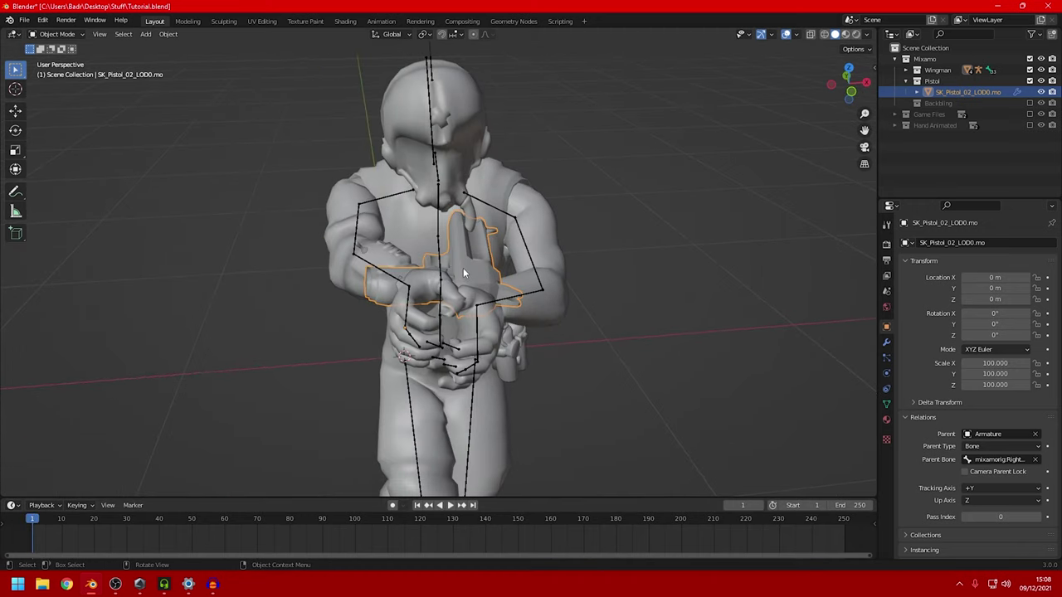
{"action": "middle_click_drag", "start_coordinate": [483, 242], "coordinate": [545, 208], "text": "alt"}
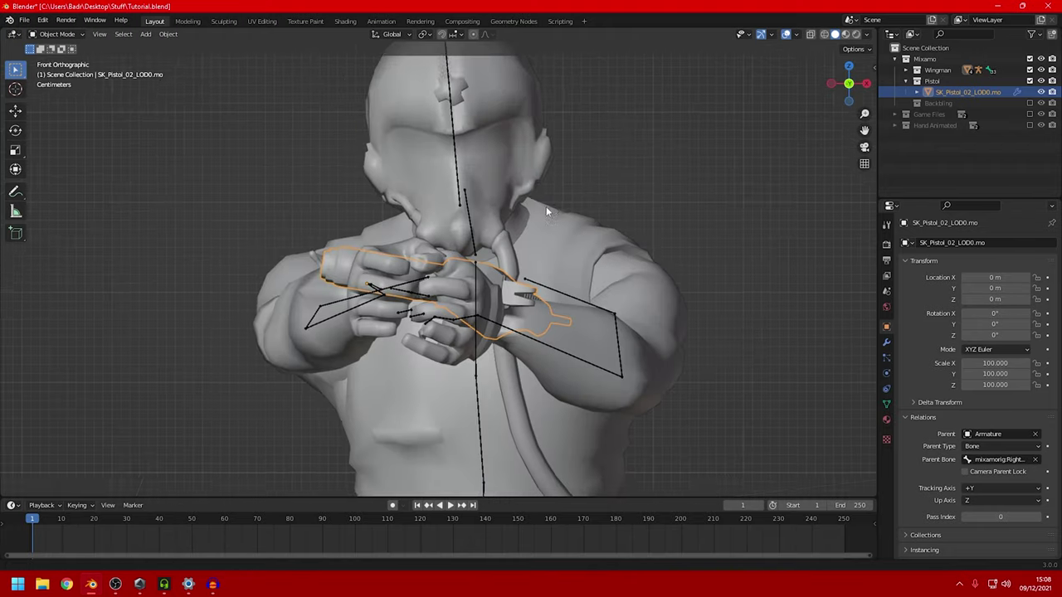
{"action": "left_click_drag", "start_coordinate": [581, 361], "coordinate": [596, 374]}
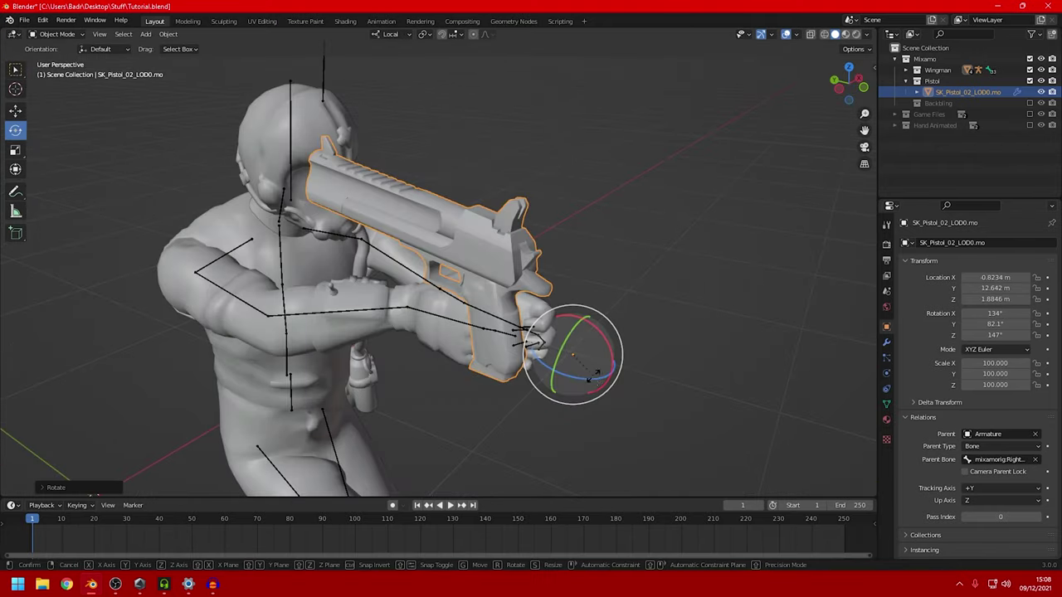
{"action": "key", "text": "r"}
{"action": "key", "text": "x"}
{"action": "key", "text": "x"}
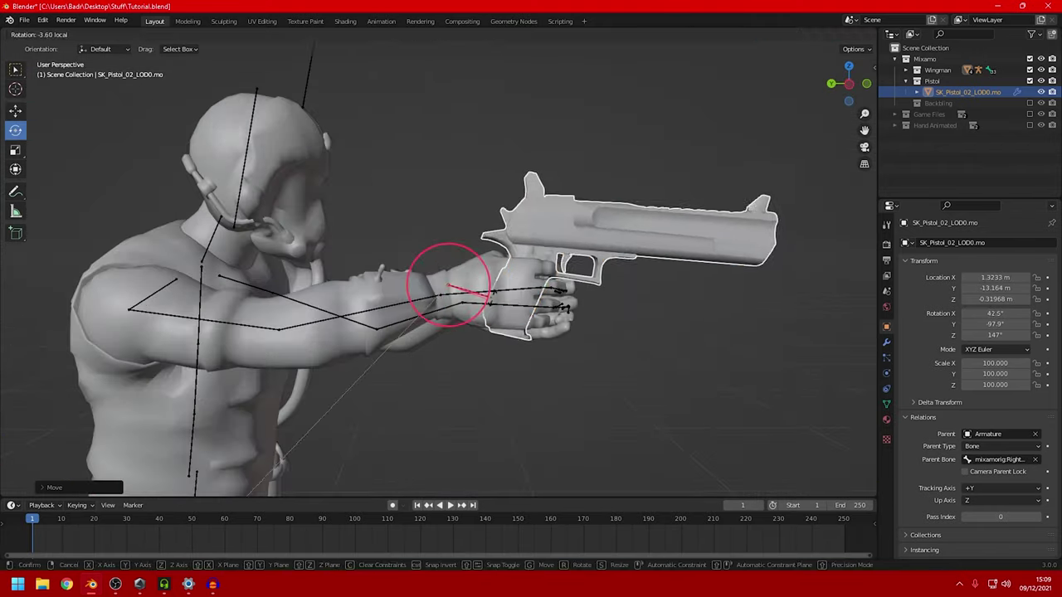
{"action": "key", "text": "Return"}
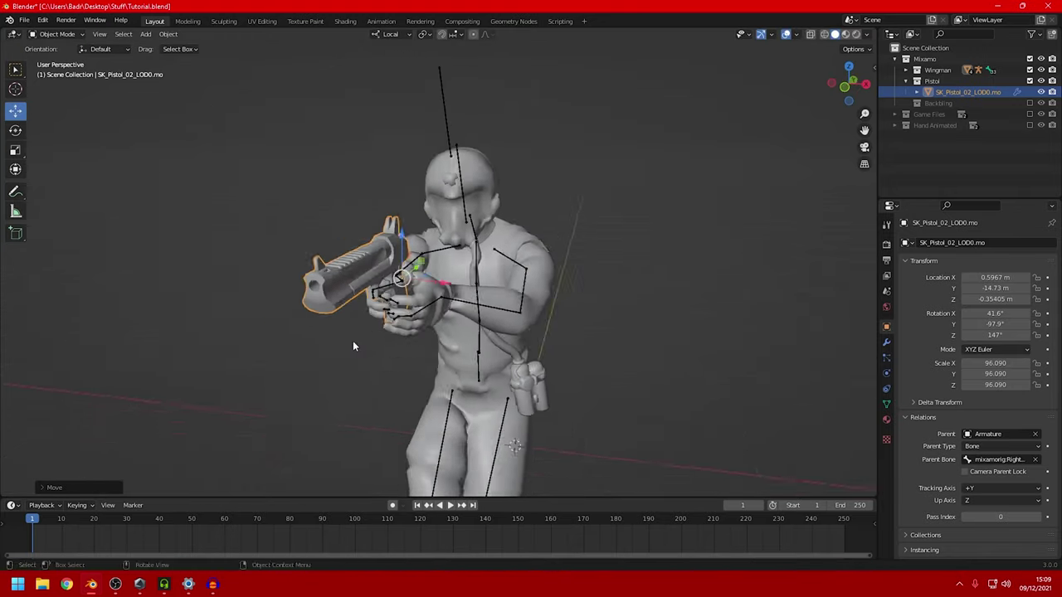
Fine-tune the pistol's grip position with overlays hidden, and tilt it to an X rotation of about 42.8°
{"action": "middle_click_drag", "start_coordinate": [353, 346], "coordinate": [647, 248]}
{"action": "key", "text": "shift+alt+z"}
{"action": "scroll", "coordinate": [647, 248], "scroll_direction": "up", "scroll_amount": 3}
{"action": "left_click_drag", "start_coordinate": [514, 295], "coordinate": [573, 248]}
{"action": "middle_click_drag", "start_coordinate": [572, 249], "coordinate": [540, 258]}
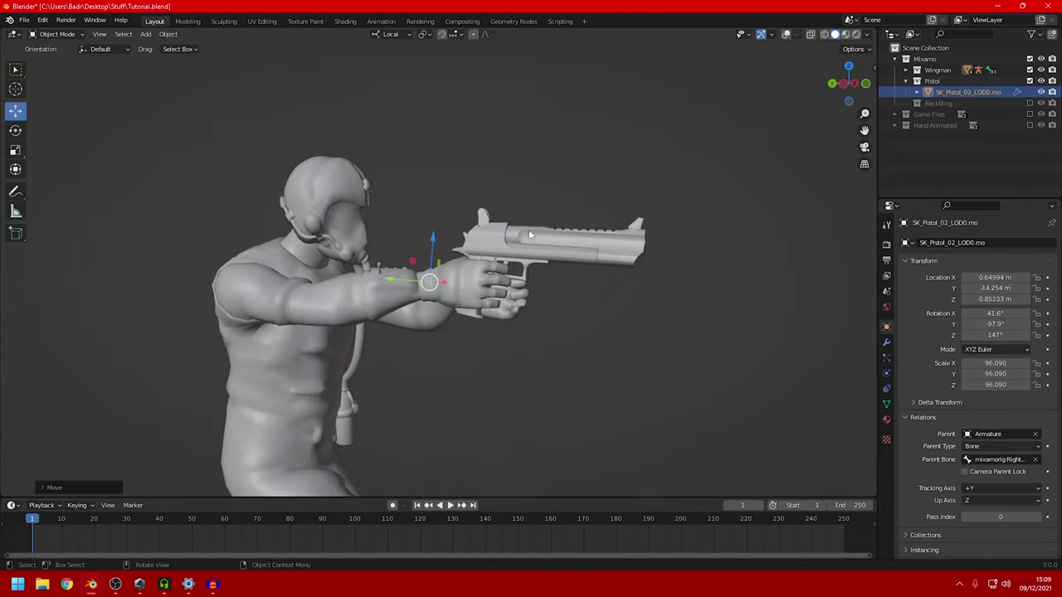
{"action": "left_click", "coordinate": [15, 130]}
{"action": "left_click_drag", "start_coordinate": [448, 251], "coordinate": [455, 256]}
{"action": "left_click_drag", "start_coordinate": [454, 255], "coordinate": [456, 257]}
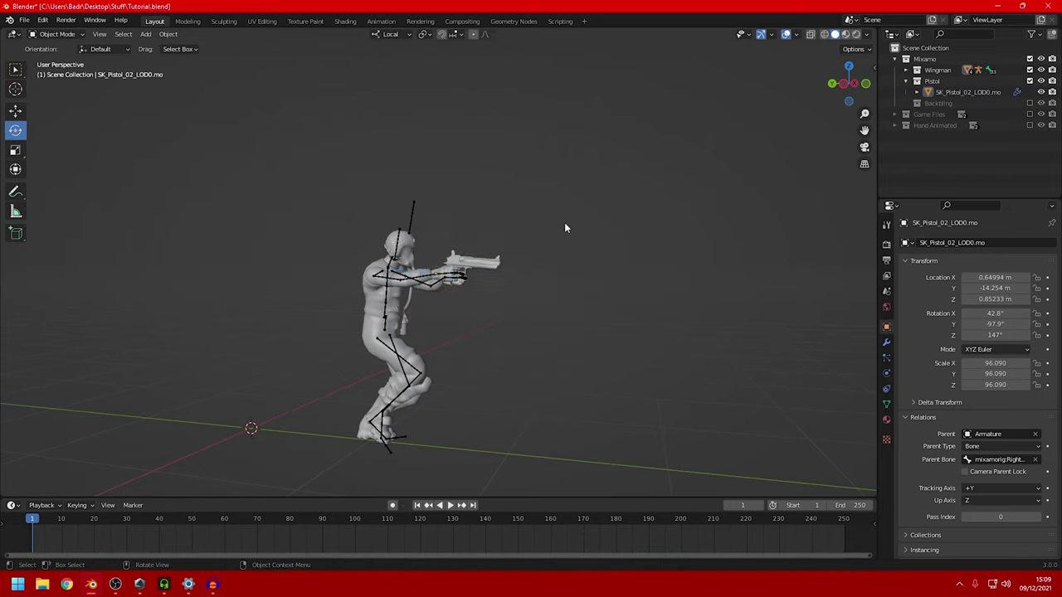
Deselect the pistol, play the animation with overlays hidden to check the grip, and return to frame 1 with overlays shown
{"action": "scroll", "coordinate": [594, 318], "scroll_direction": "up", "scroll_amount": 3}
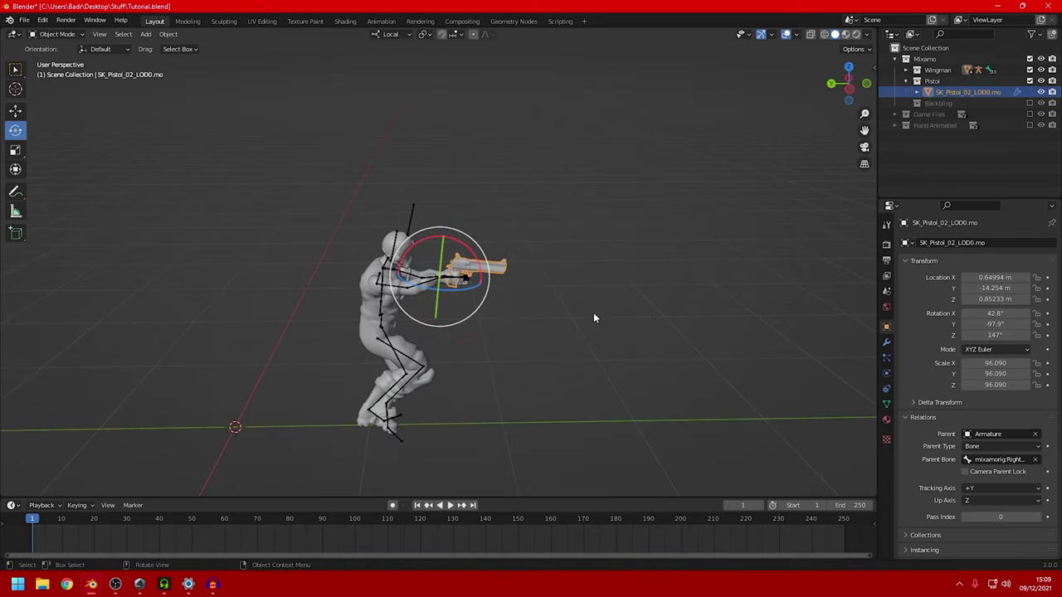
{"action": "scroll", "coordinate": [594, 313], "scroll_direction": "down", "scroll_amount": 1}
{"action": "middle_click_drag", "start_coordinate": [594, 313], "coordinate": [605, 310]}
{"action": "left_click", "coordinate": [597, 312]}
{"action": "scroll", "coordinate": [495, 256], "scroll_direction": "up", "scroll_amount": 3}
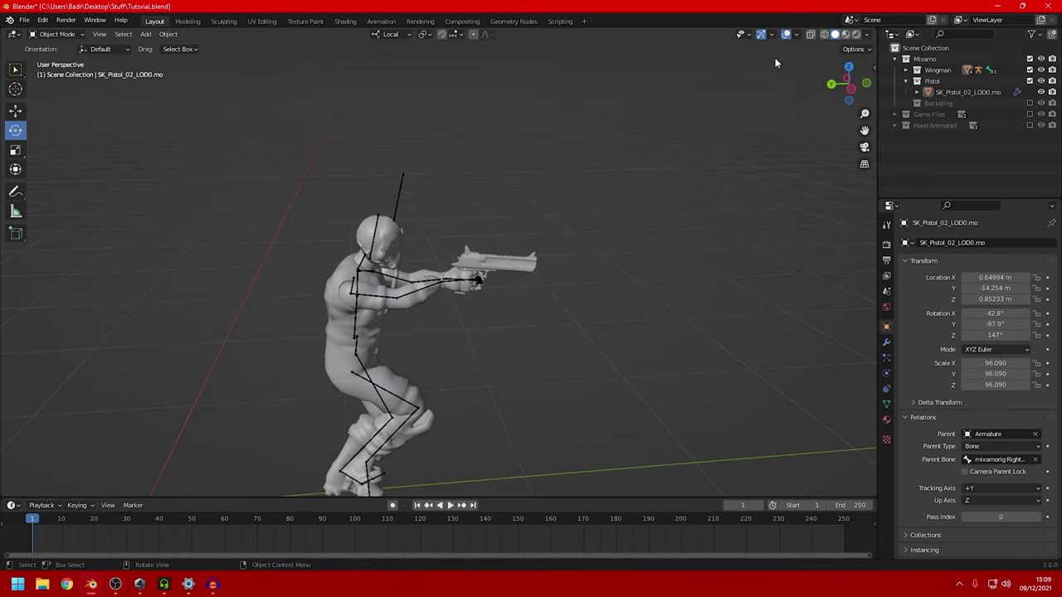
{"action": "left_click", "coordinate": [785, 34]}
{"action": "middle_click_drag", "start_coordinate": [693, 151], "coordinate": [703, 227]}
{"action": "key", "text": "space"}
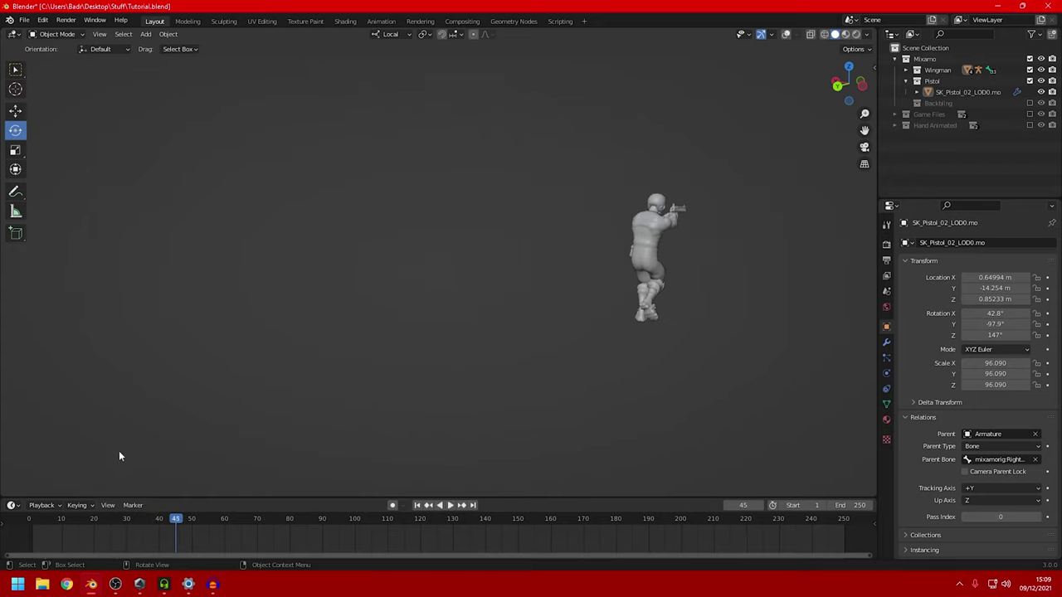
{"action": "left_click_drag", "start_coordinate": [152, 529], "coordinate": [45, 538]}
{"action": "key", "text": "Escape"}
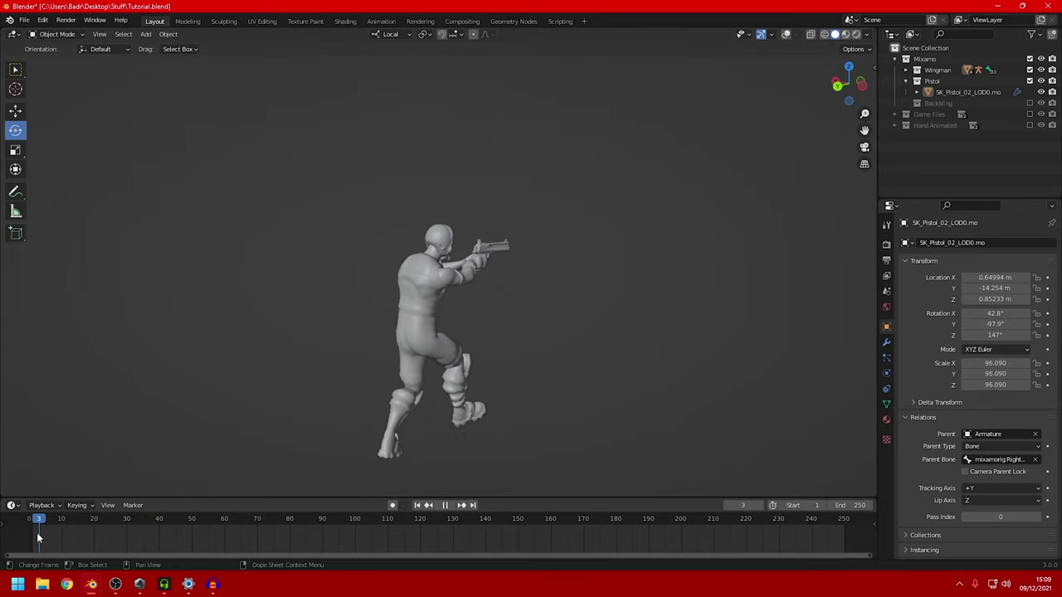
{"action": "left_click", "coordinate": [782, 35]}
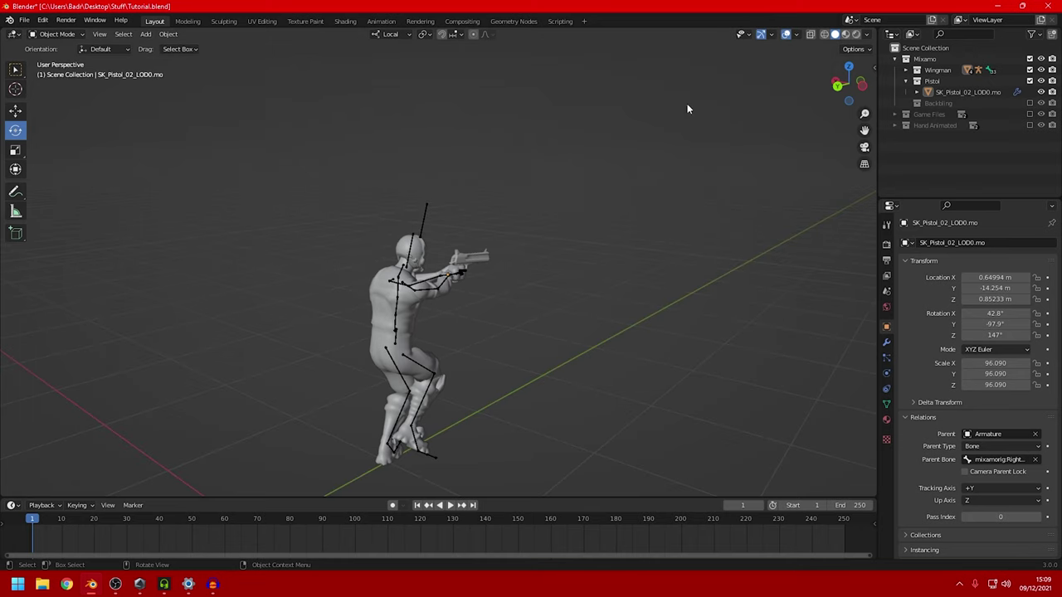
Select the soldier's armature and switch it to Pose Mode with the Rotate tool active
{"action": "left_click", "coordinate": [403, 242]}
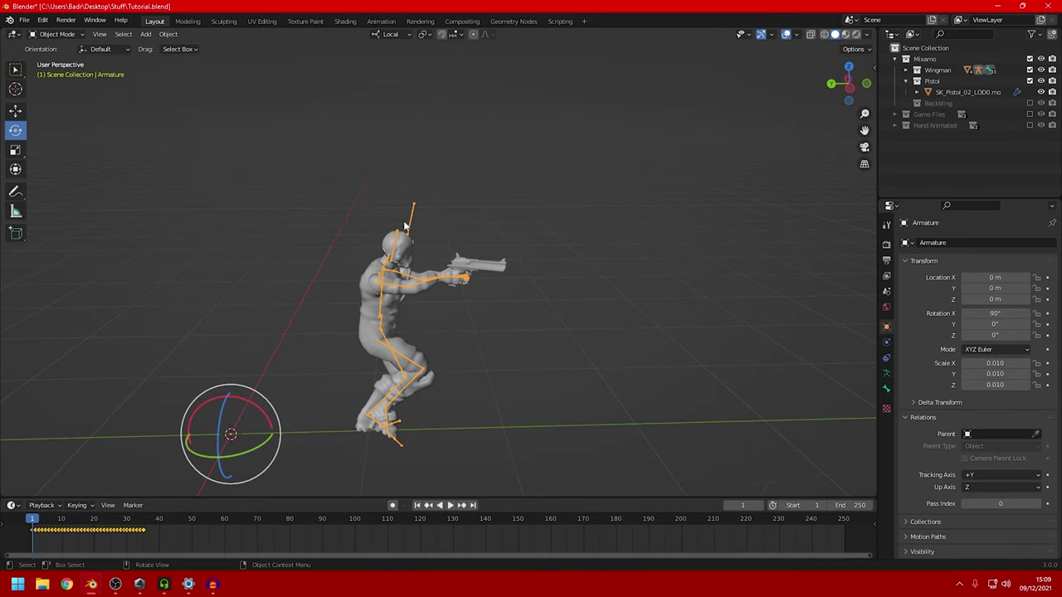
{"action": "left_click", "coordinate": [55, 34]}
{"action": "left_click", "coordinate": [50, 75]}
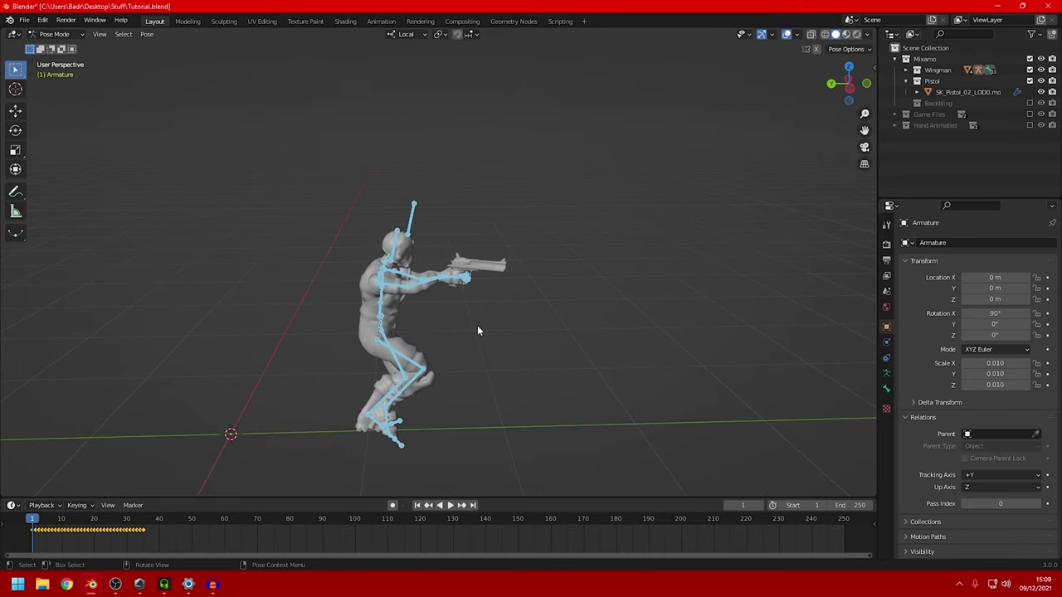
{"action": "left_click", "coordinate": [15, 131]}
Try rotating the right forearm bone to test how the pistol follows the hand, and undo the rotation
{"action": "scroll", "coordinate": [542, 307], "scroll_direction": "up", "scroll_amount": 4}
{"action": "middle_click_drag", "start_coordinate": [481, 289], "coordinate": [488, 322]}
{"action": "left_click", "coordinate": [423, 305]}
{"action": "middle_click_drag", "start_coordinate": [423, 305], "coordinate": [478, 324]}
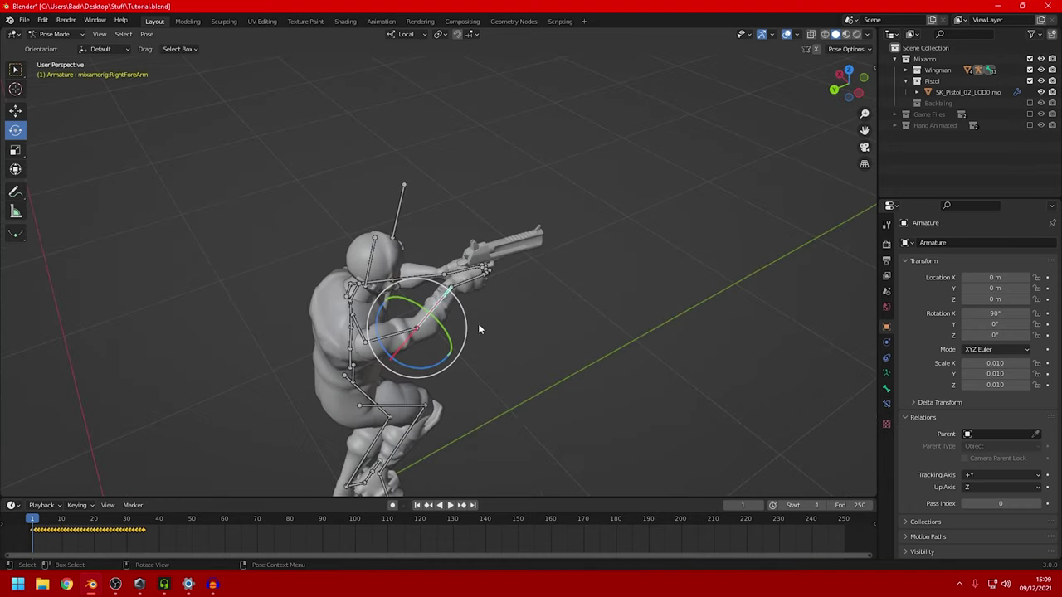
{"action": "mouse_move", "coordinate": [438, 365]}
{"action": "left_mouse_down"}
{"action": "mouse_move", "coordinate": [406, 388]}
{"action": "mouse_move", "coordinate": [463, 363]}
{"action": "mouse_move", "coordinate": [429, 378]}
{"action": "left_mouse_up"}
{"action": "key", "text": "ctrl+z"}
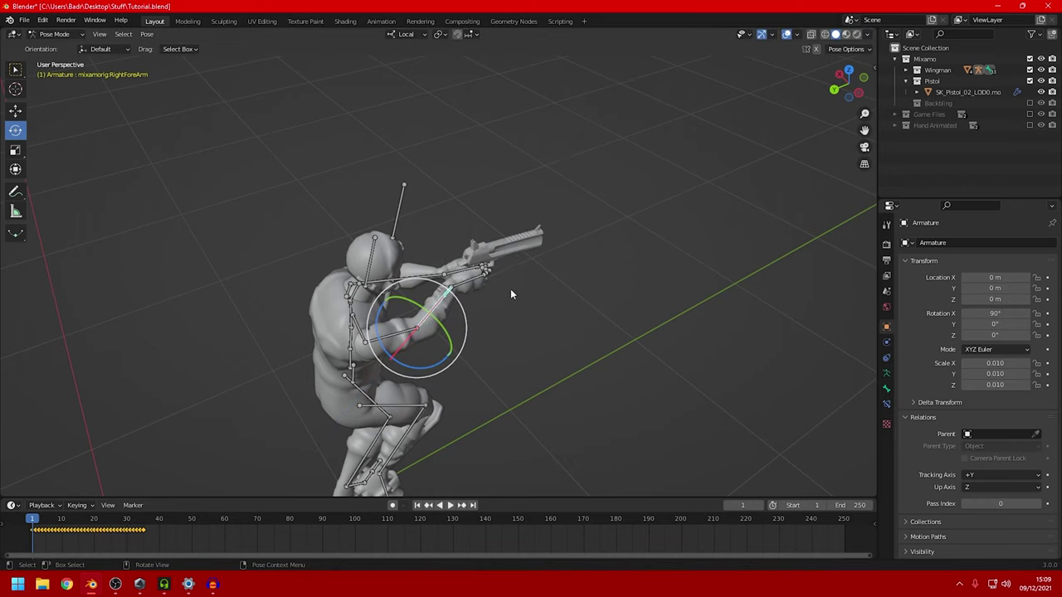